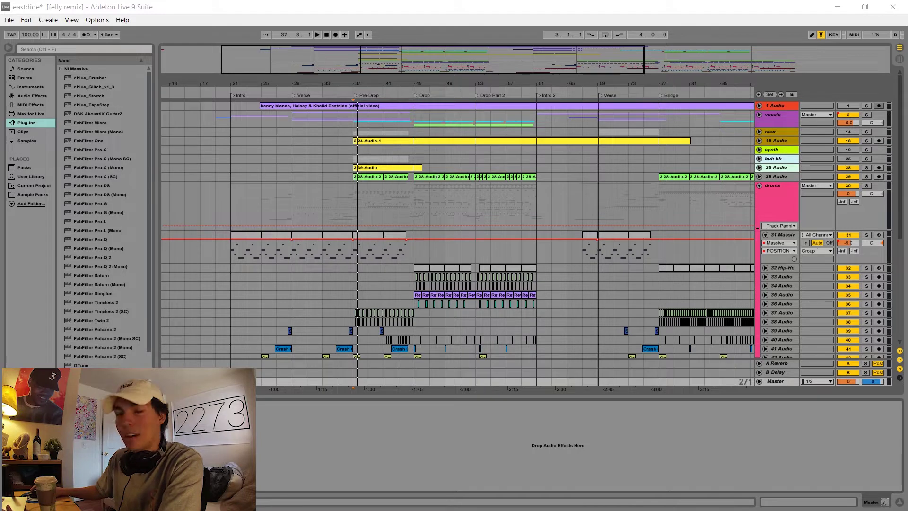
Fold the 31 Massive track, unfold the vocals group, and play the arrangement from the vocal lead-in before the Intro.
{"action": "left_click", "coordinate": [765, 234]}
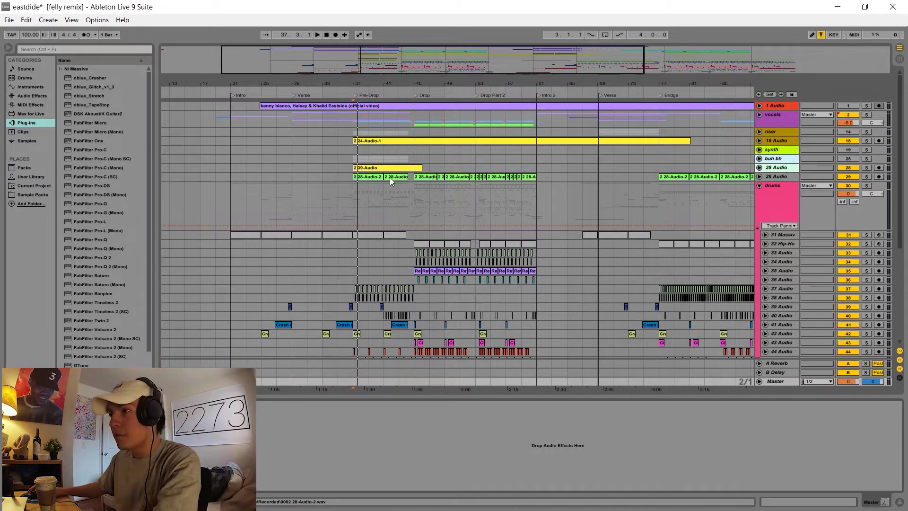
{"action": "left_click", "coordinate": [216, 118]}
{"action": "left_click", "coordinate": [759, 115]}
{"action": "key", "text": "space"}
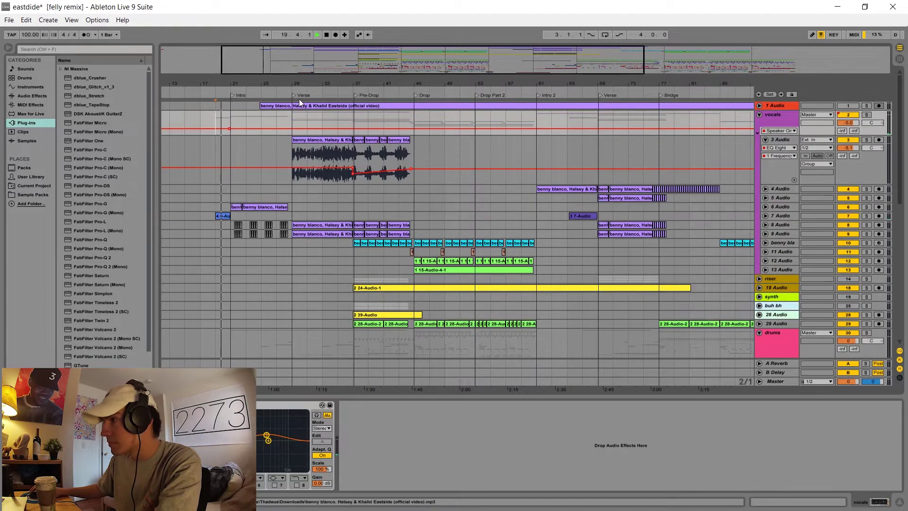
{"action": "left_click_drag", "start_coordinate": [299, 85], "coordinate": [335, 118]}
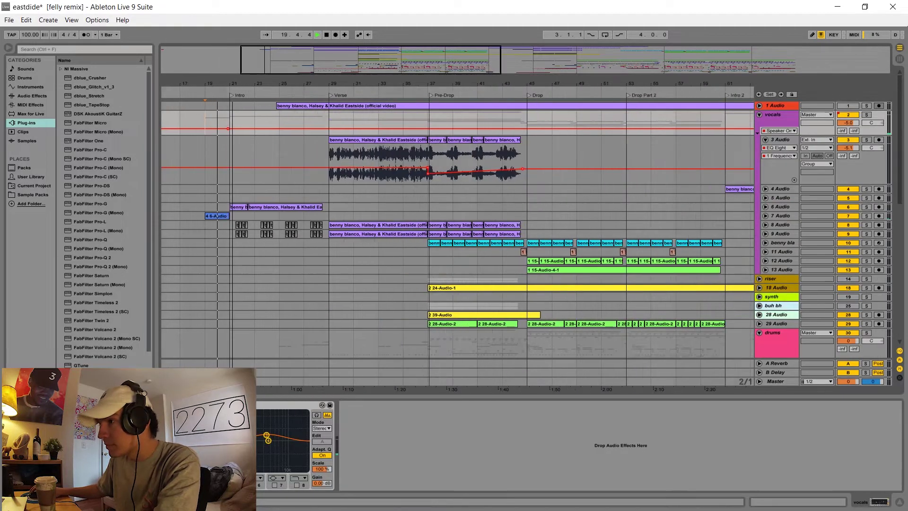
Unfold the 7 Audio and 6 Audio tracks and select the first vocal clip at the start of the Intro.
{"action": "left_click", "coordinate": [766, 217]}
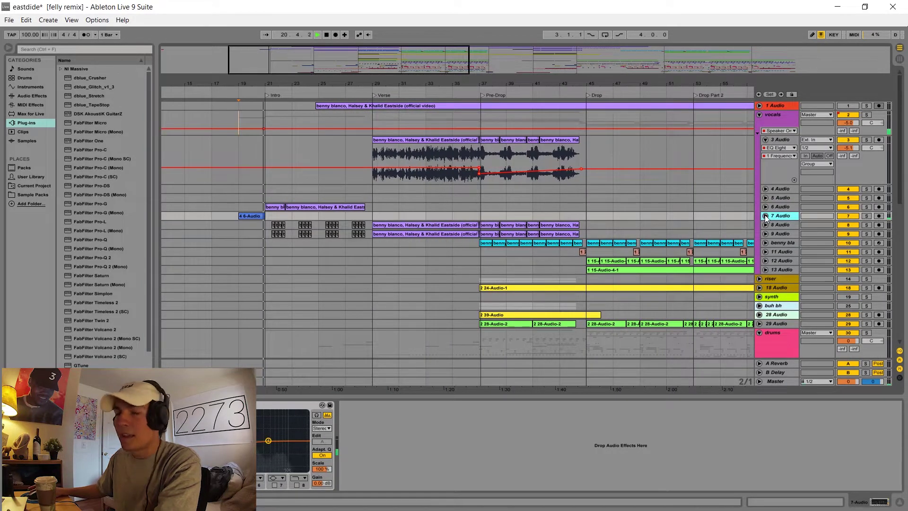
{"action": "left_click", "coordinate": [766, 216]}
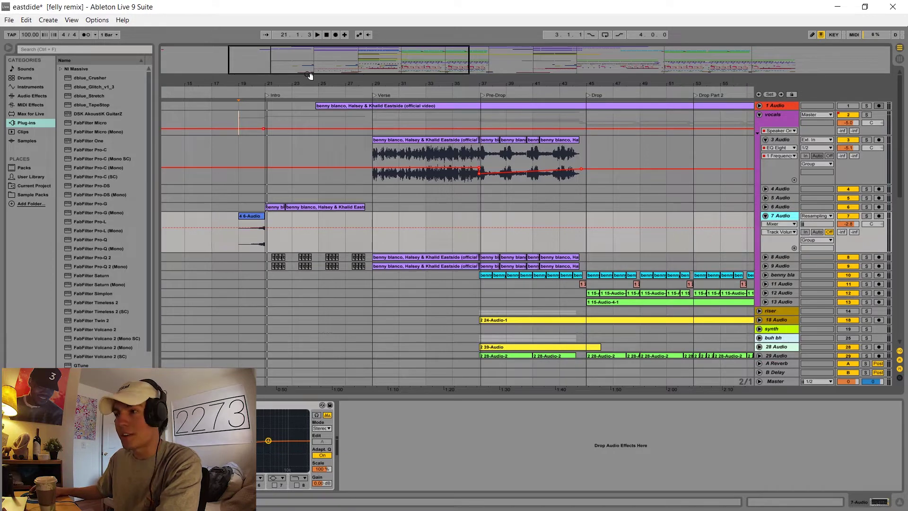
{"action": "left_click_drag", "start_coordinate": [314, 62], "coordinate": [292, 61]}
{"action": "left_click", "coordinate": [765, 208]}
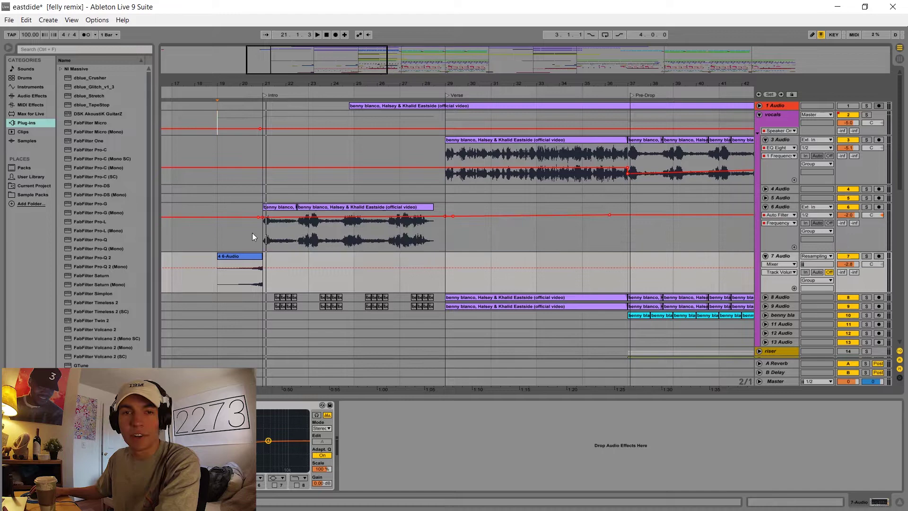
{"action": "left_click_drag", "start_coordinate": [265, 237], "coordinate": [300, 237]}
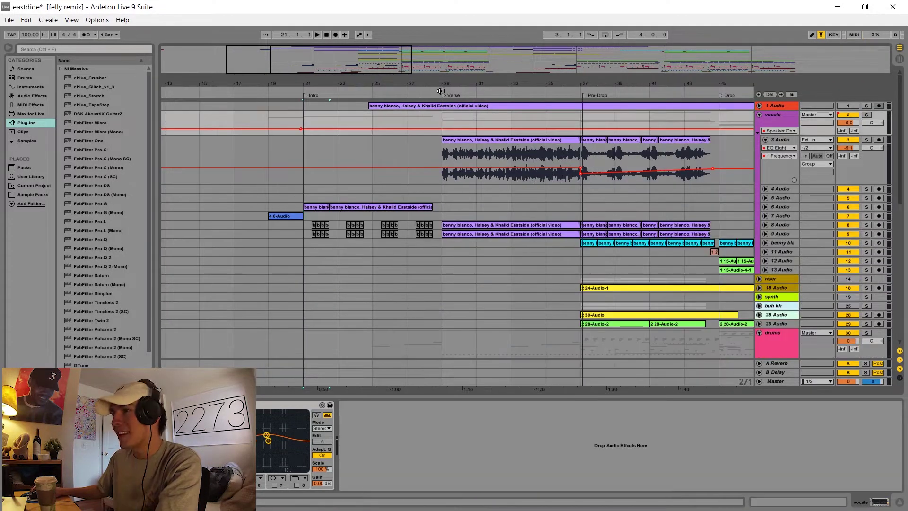
Play the arrangement from the start of the Intro for a little over a bar, and stop.
{"action": "left_click_drag", "start_coordinate": [370, 60], "coordinate": [368, 56]}
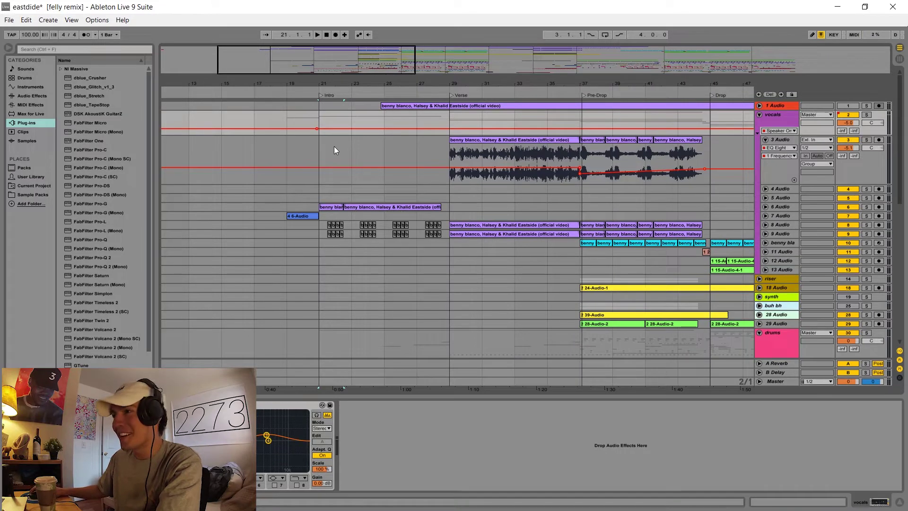
{"action": "left_click", "coordinate": [319, 161]}
{"action": "key", "text": "space"}
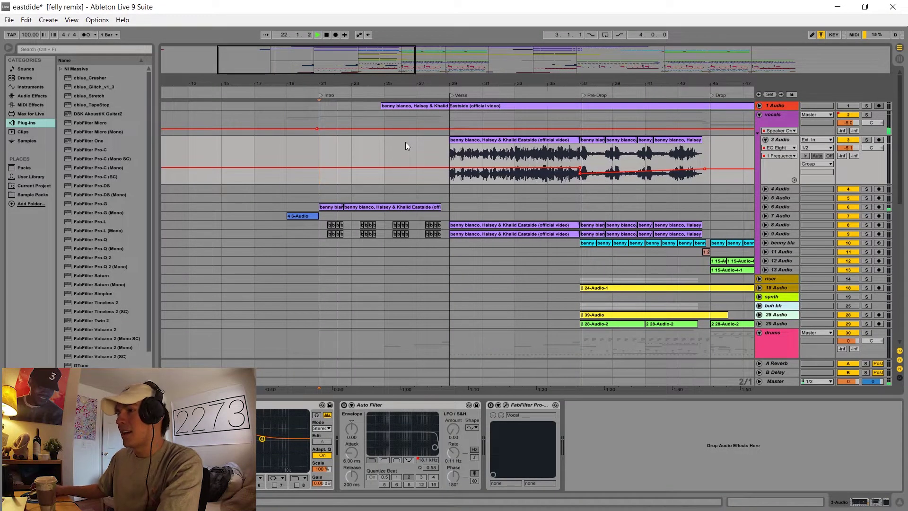
{"action": "key", "text": "space"}
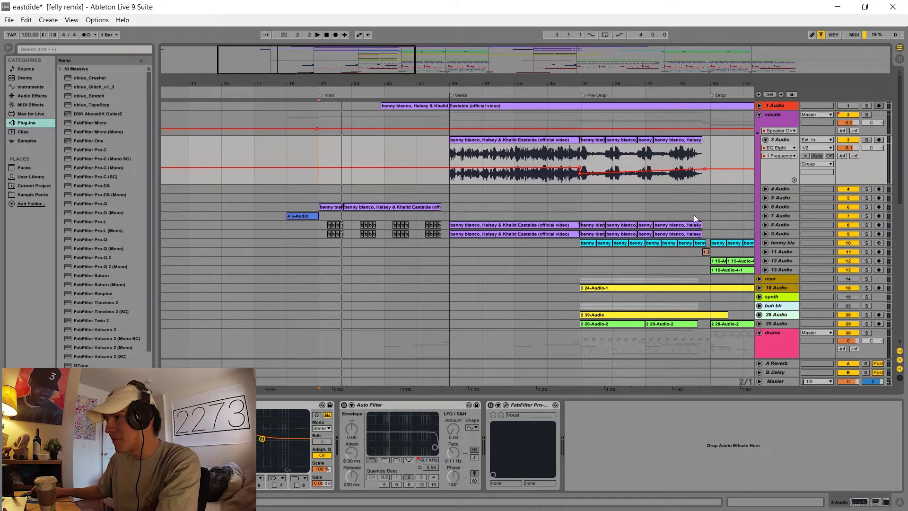
Unfold the 6 Audio track, select both of its Intro vocal clips, and fold the track again.
{"action": "left_click", "coordinate": [766, 208]}
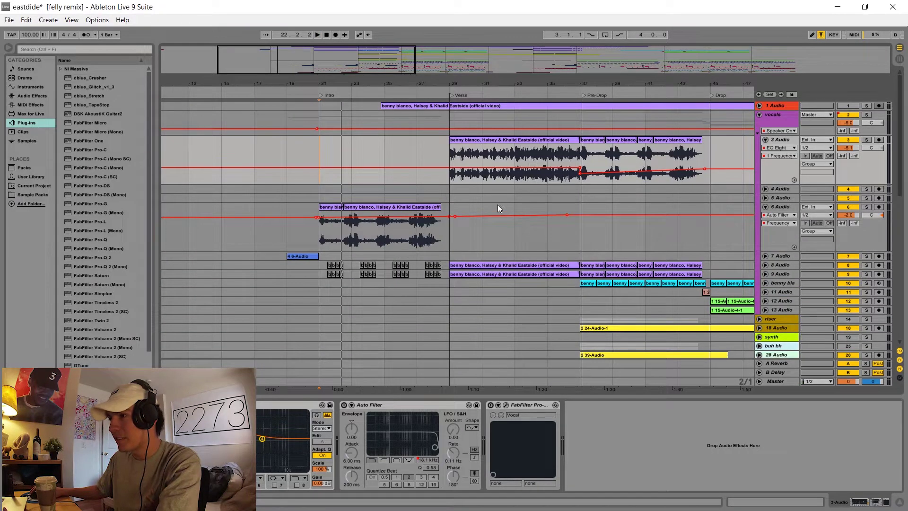
{"action": "left_click_drag", "start_coordinate": [348, 58], "coordinate": [347, 69]}
{"action": "left_click", "coordinate": [337, 206]}
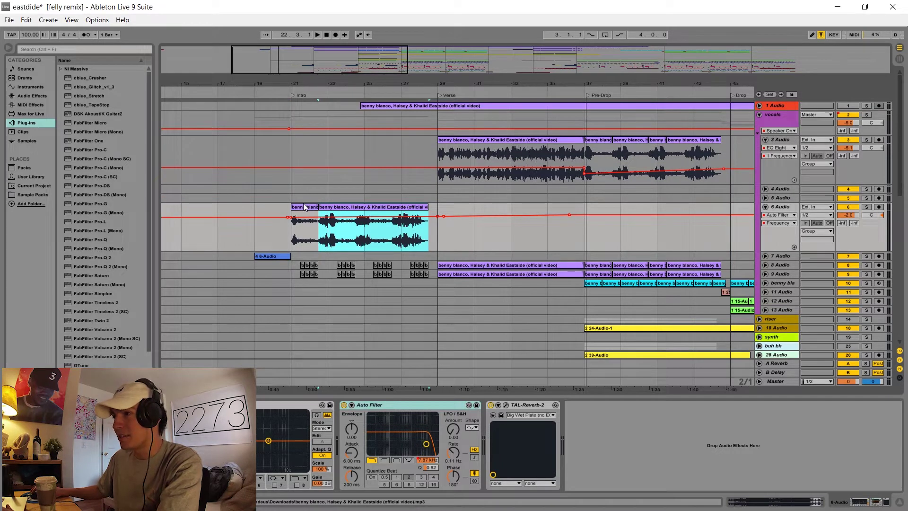
{"action": "left_click_drag", "start_coordinate": [293, 242], "coordinate": [423, 246]}
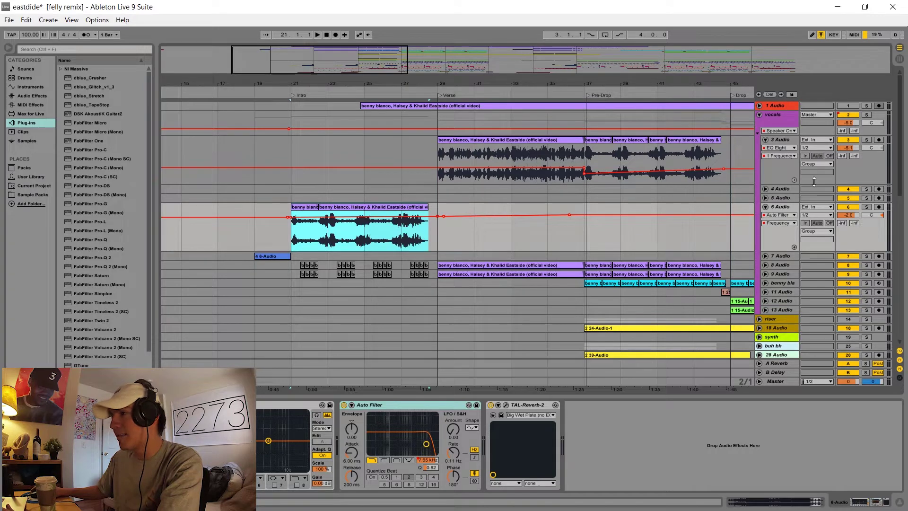
{"action": "left_click", "coordinate": [766, 208]}
Play the 31 Massive track soloed from the Intro and inspect its effects chain and Massive synth patch.
{"action": "scroll", "coordinate": [752, 196], "scroll_direction": "down", "scroll_amount": 2}
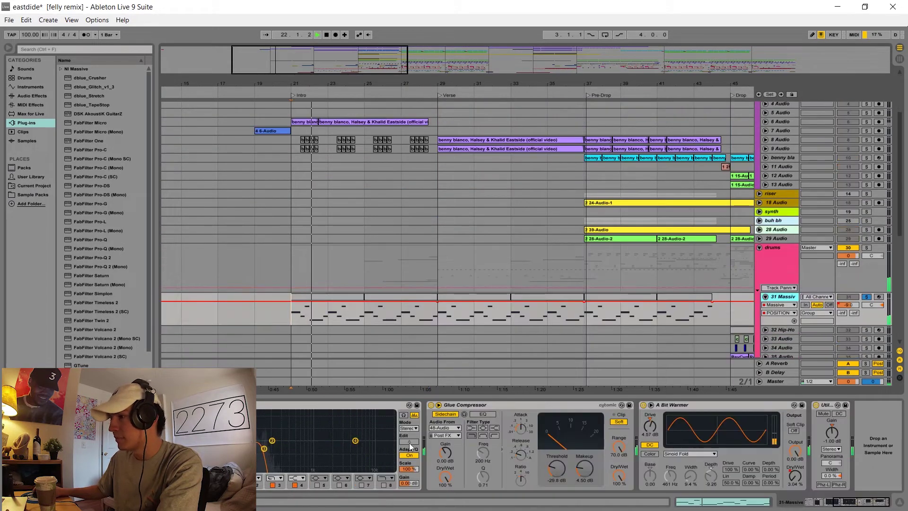
{"action": "left_click_drag", "start_coordinate": [846, 501], "coordinate": [700, 499]}
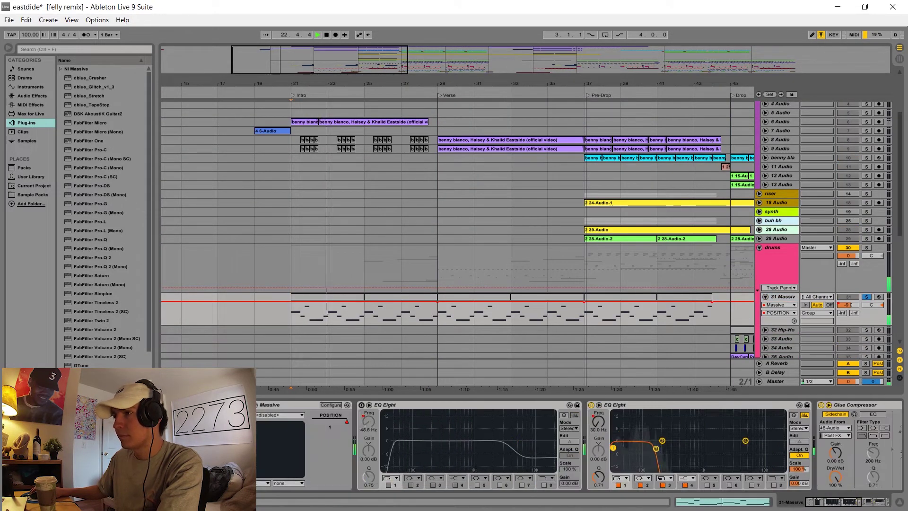
{"action": "left_click", "coordinate": [256, 405]}
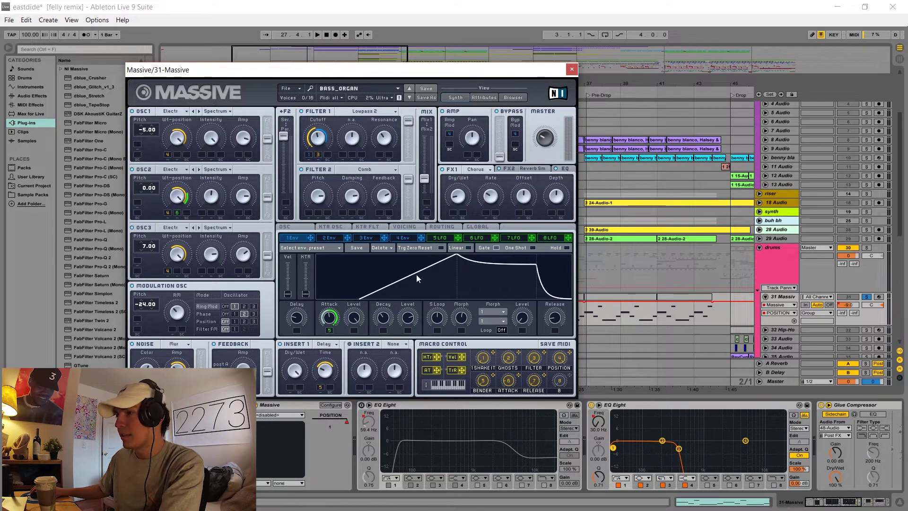
{"action": "left_click", "coordinate": [571, 71]}
{"action": "left_click", "coordinate": [839, 505]}
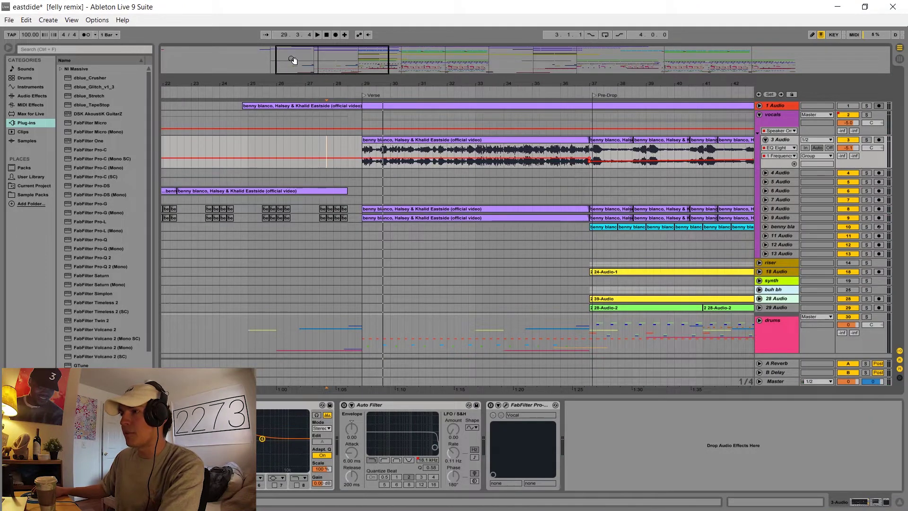
Select the Verse vocal clip on the 3 Audio track and fold the track.
{"action": "left_click_drag", "start_coordinate": [365, 165], "coordinate": [581, 165]}
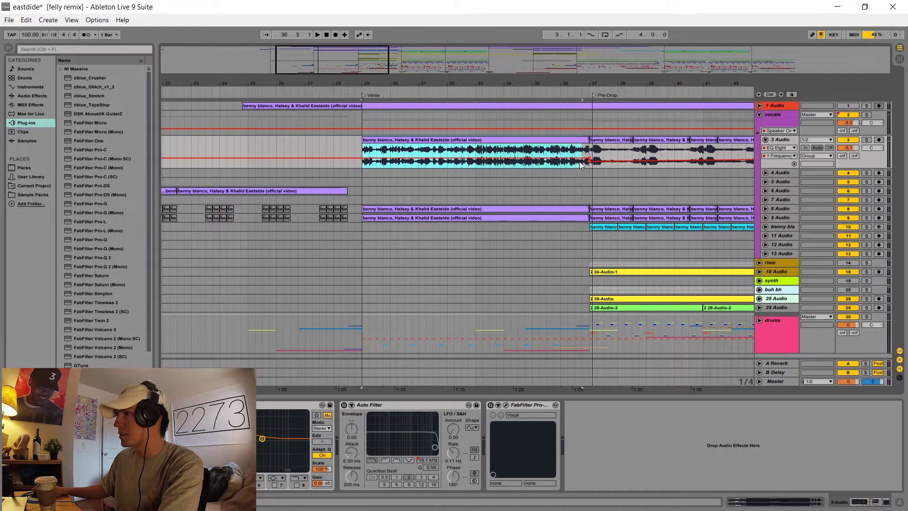
{"action": "left_click", "coordinate": [573, 140]}
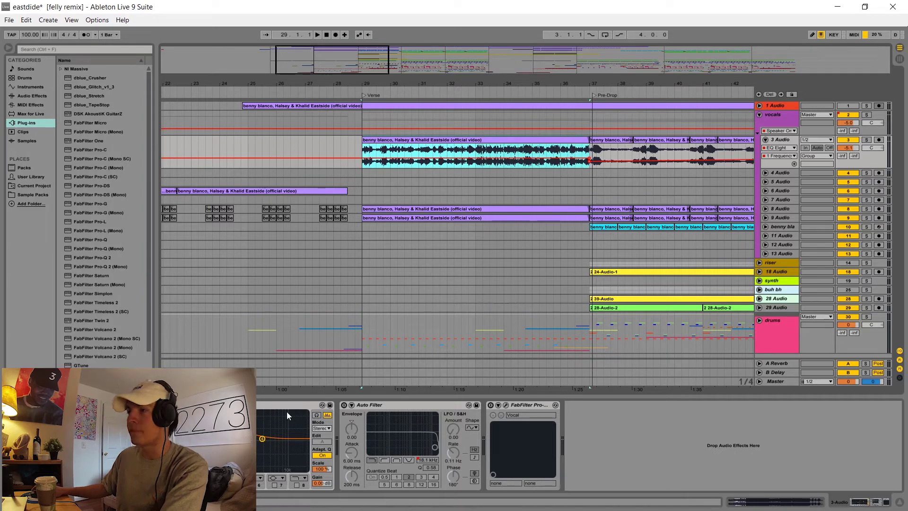
{"action": "left_click", "coordinate": [764, 140]}
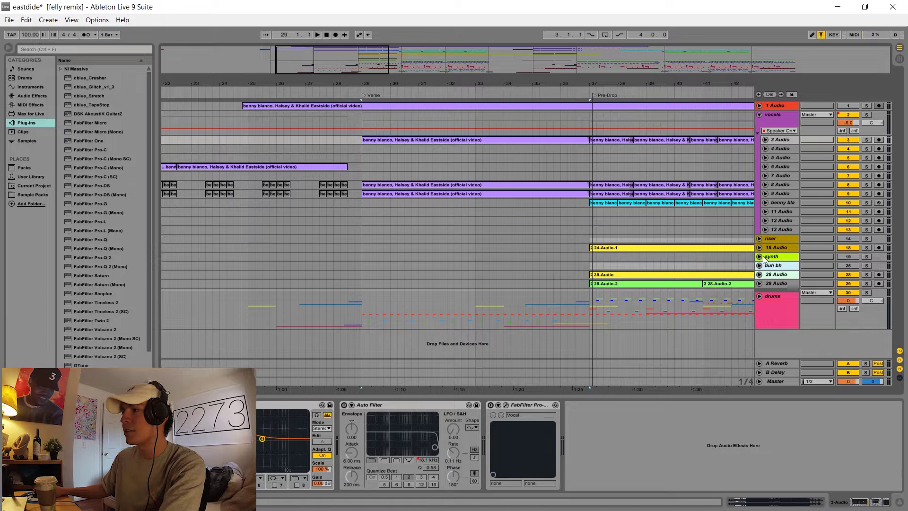
Unfold the drums group, fold its 48 Audio track, and examine the drum parts from the Verse to the Pre-Drop.
{"action": "left_click", "coordinate": [759, 296]}
{"action": "scroll", "coordinate": [547, 257], "scroll_direction": "down", "scroll_amount": 5}
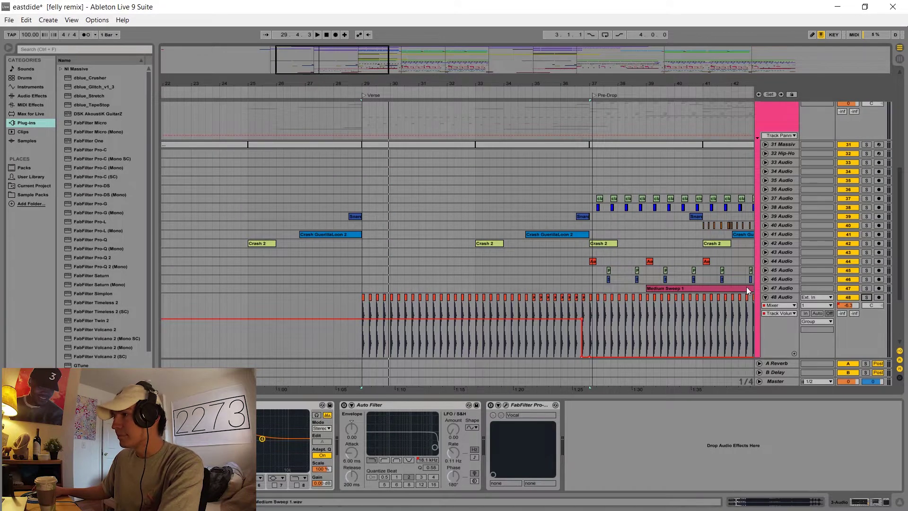
{"action": "left_click", "coordinate": [764, 298]}
{"action": "left_click_drag", "start_coordinate": [354, 61], "coordinate": [370, 61]}
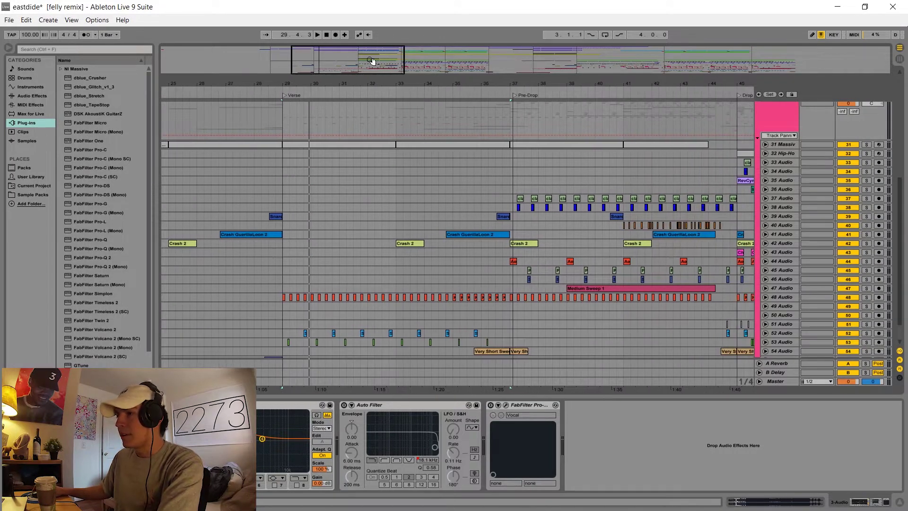
{"action": "scroll", "coordinate": [516, 211], "scroll_direction": "up", "scroll_amount": 1}
{"action": "scroll", "coordinate": [439, 231], "scroll_direction": "down", "scroll_amount": 2}
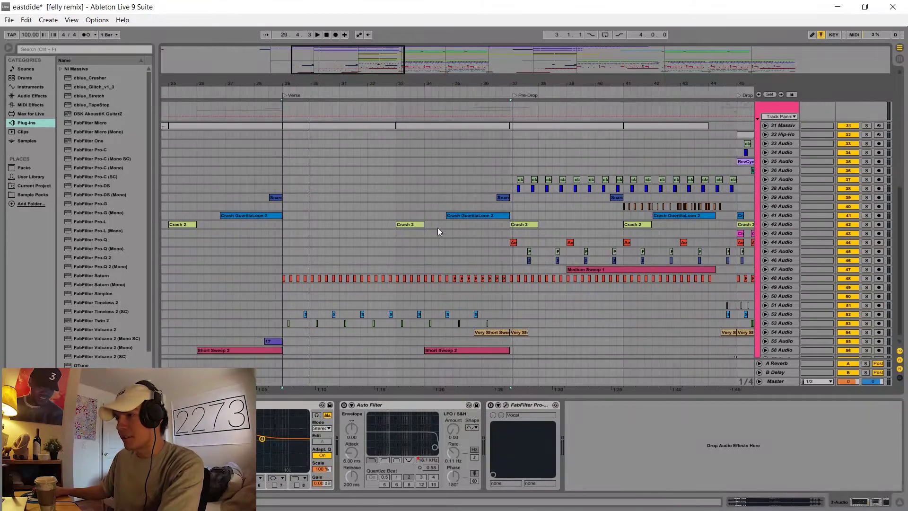
{"action": "left_click", "coordinate": [283, 313]}
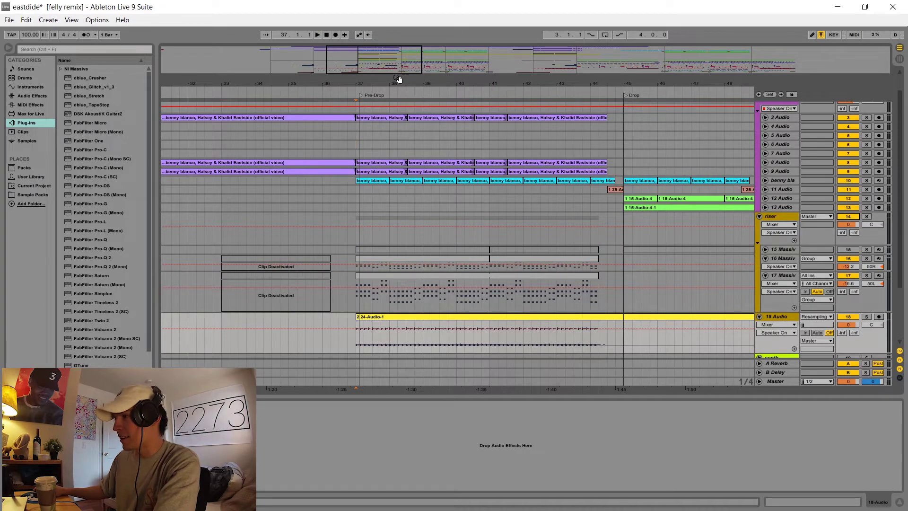
Play the Pre-Drop with the 16 Massive and 17 Massive riser tracks soloed, and inspect the 16 Massive track's synth.
{"action": "left_click", "coordinate": [867, 276]}
{"action": "key", "text": "space"}
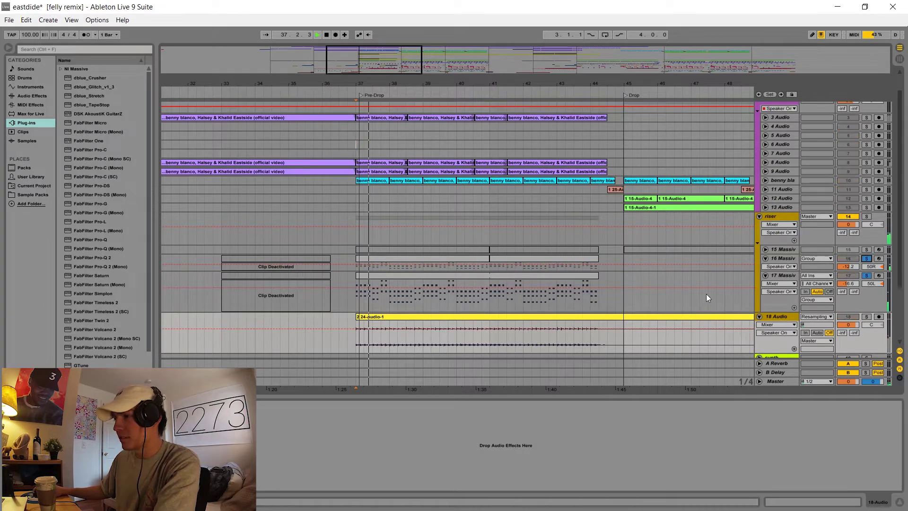
{"action": "left_click", "coordinate": [778, 262]}
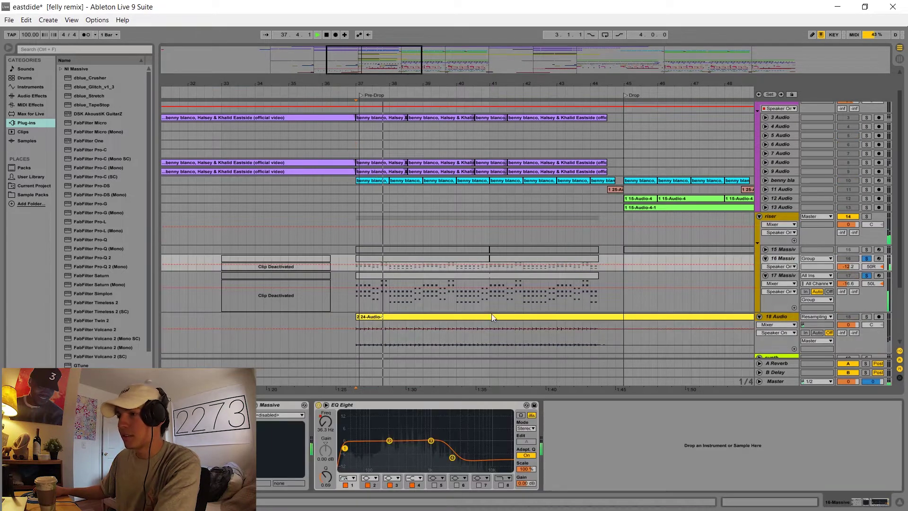
{"action": "left_click", "coordinate": [256, 404]}
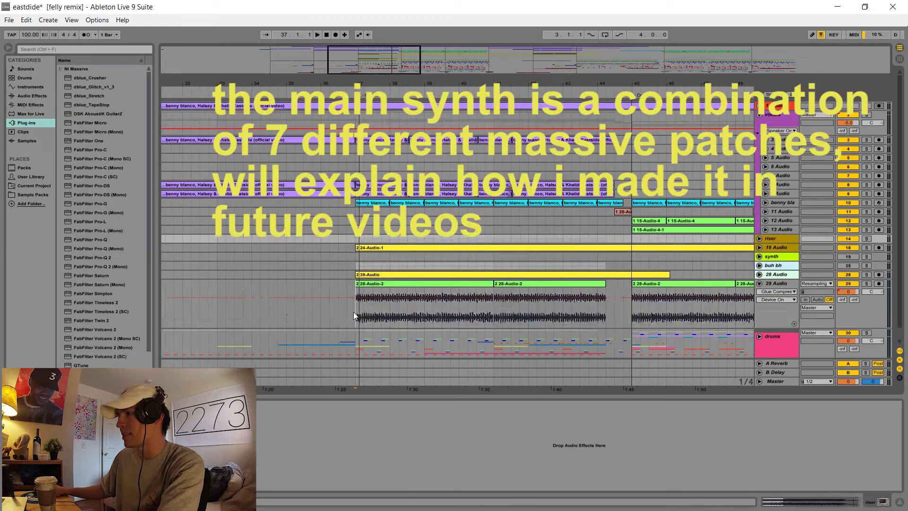
Solo the 29 Audio synth track, play it from the Pre-Drop, and inspect its effects chain.
{"action": "left_click", "coordinate": [353, 314]}
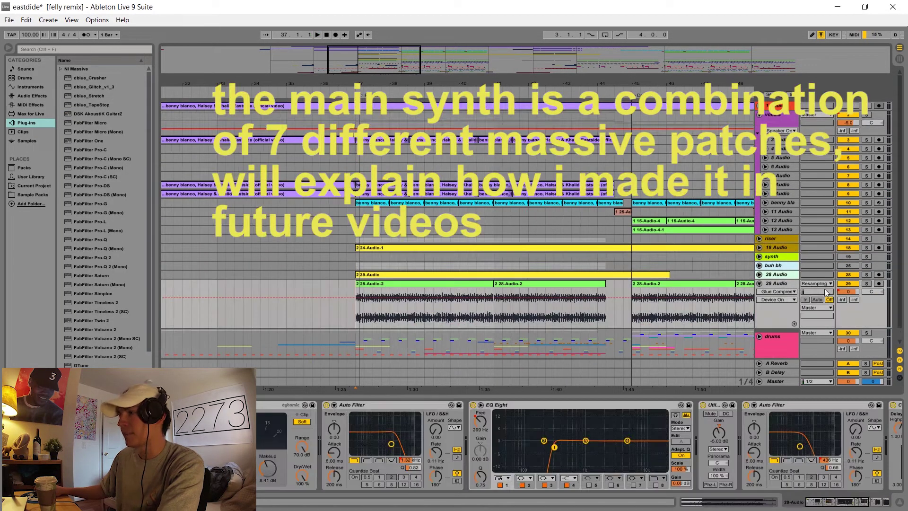
{"action": "left_click", "coordinate": [866, 284]}
{"action": "key", "text": "space"}
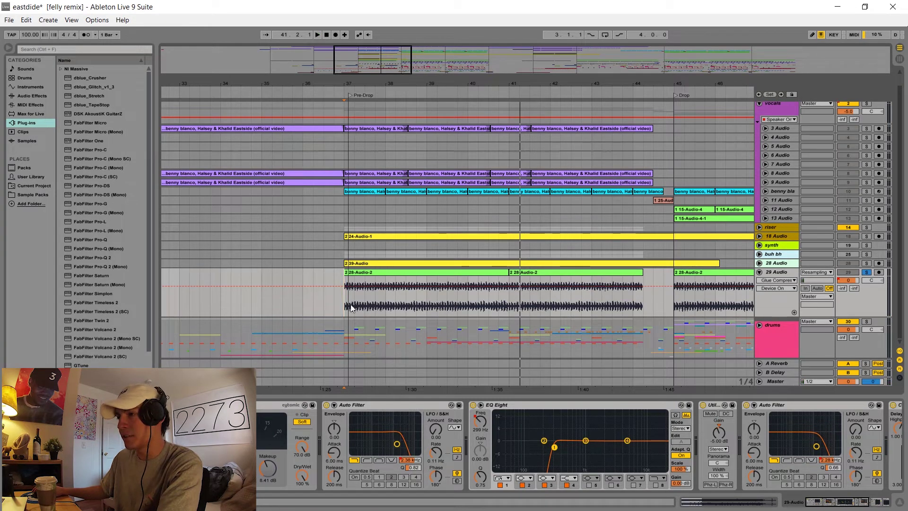
{"action": "left_click", "coordinate": [265, 405]}
{"action": "key", "text": "space"}
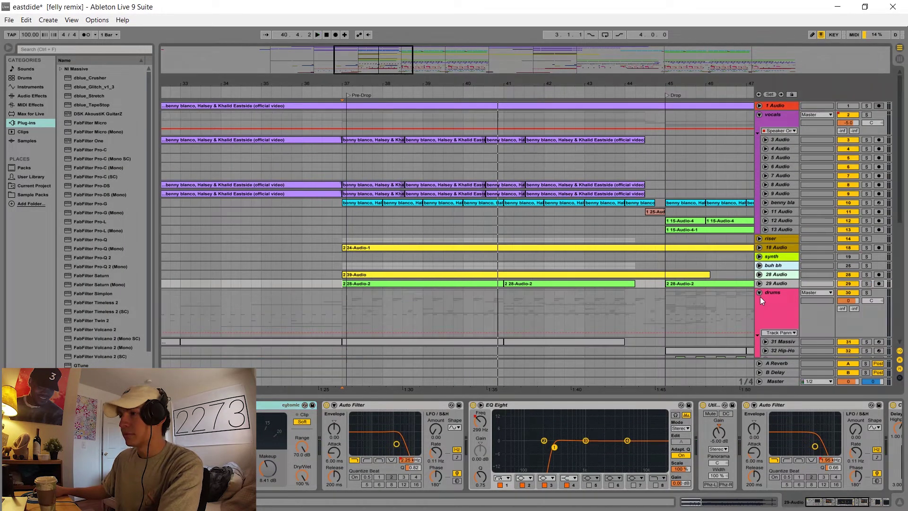
Solo the drums group and play the Pre-Drop while examining its drum tracks.
{"action": "scroll", "coordinate": [414, 287], "scroll_direction": "down", "scroll_amount": 4}
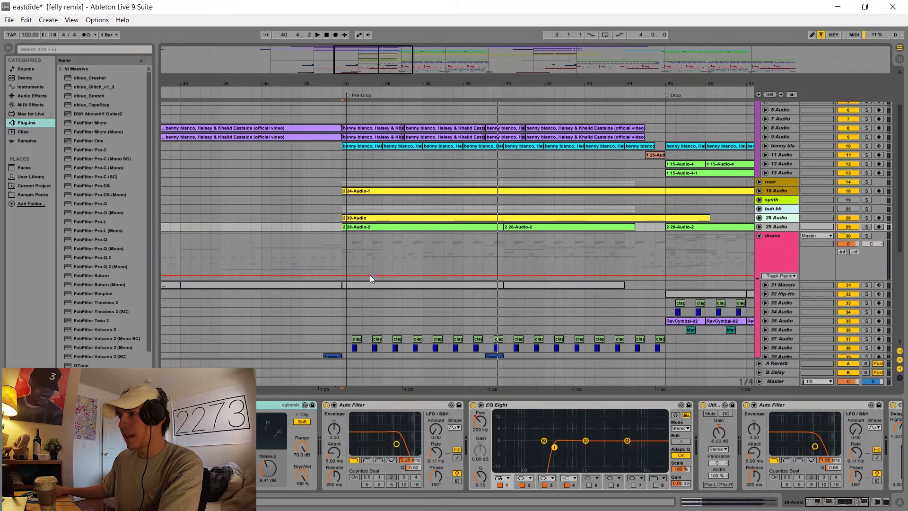
{"action": "scroll", "coordinate": [359, 272], "scroll_direction": "down", "scroll_amount": 4}
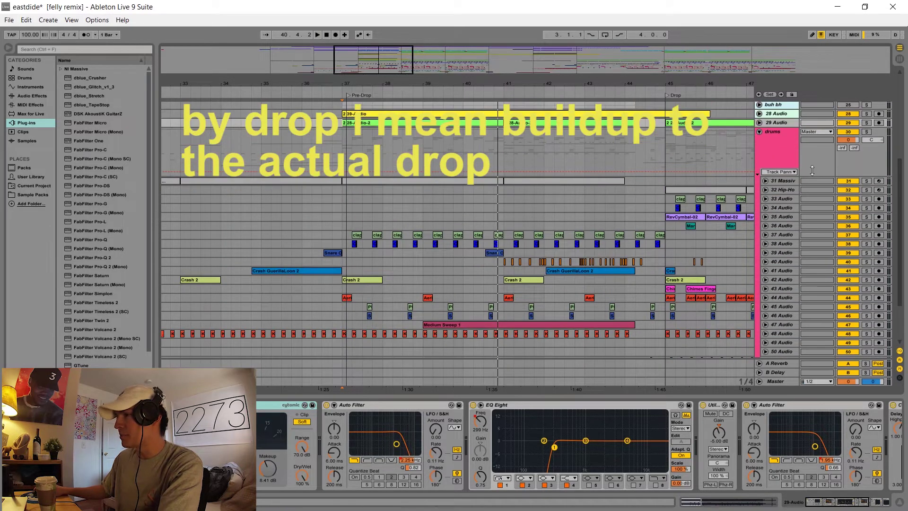
{"action": "scroll", "coordinate": [812, 171], "scroll_direction": "up", "scroll_amount": 1}
{"action": "left_click", "coordinate": [866, 159]}
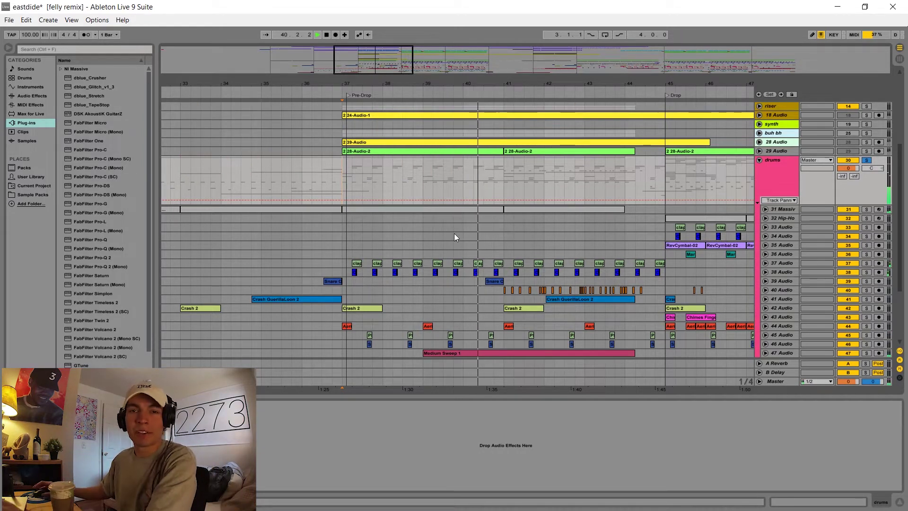
{"action": "scroll", "coordinate": [520, 204], "scroll_direction": "down", "scroll_amount": 3}
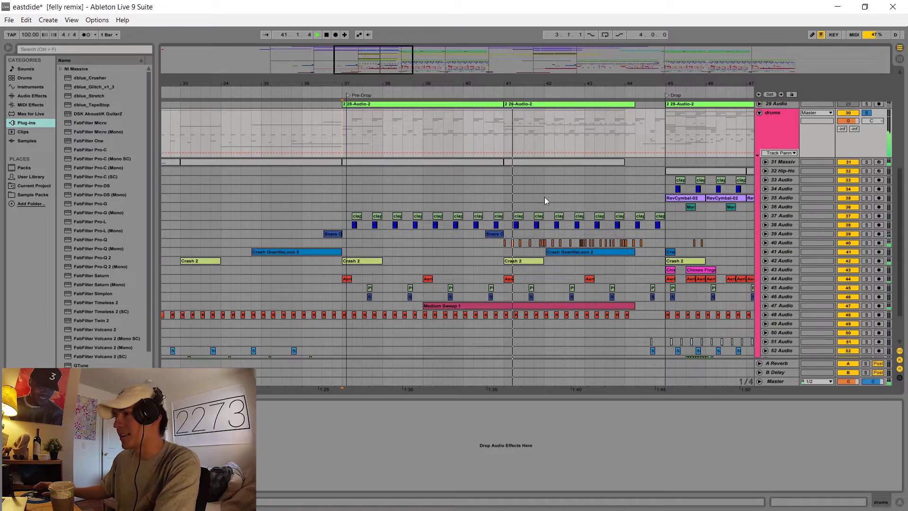
{"action": "scroll", "coordinate": [353, 174], "scroll_direction": "up", "scroll_amount": 10}
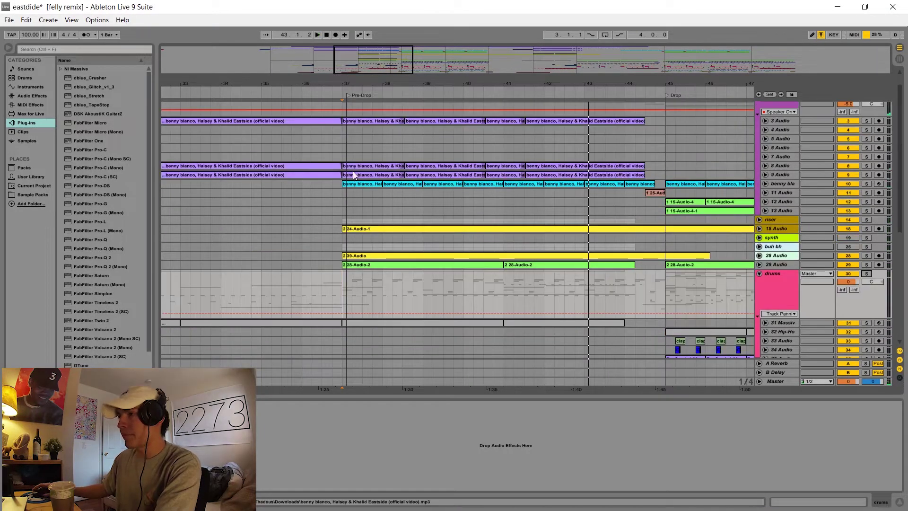
{"action": "key", "text": "space"}
Play the Pre-Drop while progressively soloing the riser group, 29 Audio, the 8, 9 and 3 Audio vocal tracks, and the drums group.
{"action": "left_click", "coordinate": [340, 140]}
{"action": "scroll", "coordinate": [343, 151], "scroll_direction": "up", "scroll_amount": 1}
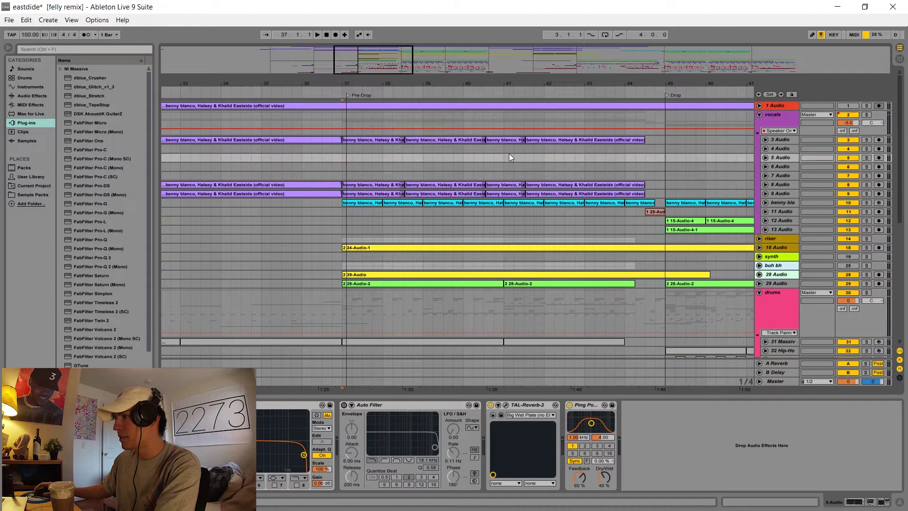
{"action": "scroll", "coordinate": [676, 212], "scroll_direction": "down", "scroll_amount": 1}
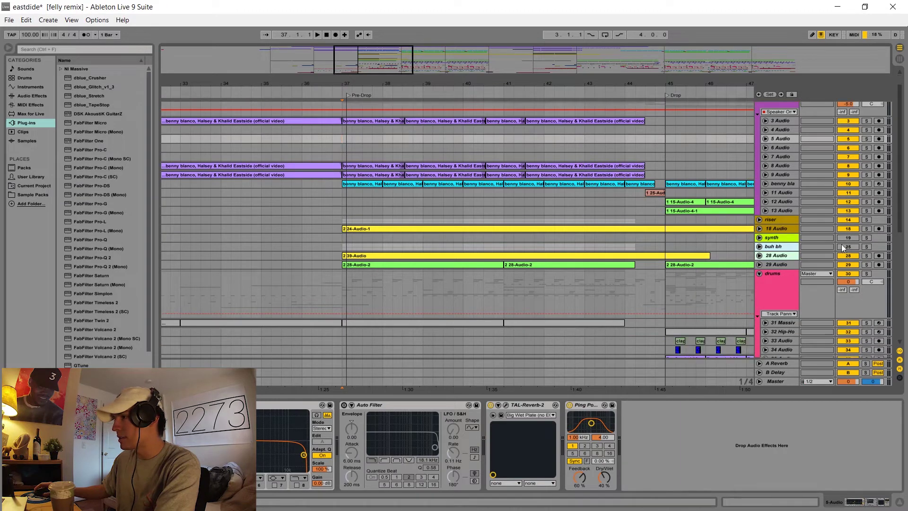
{"action": "left_click", "coordinate": [866, 220]}
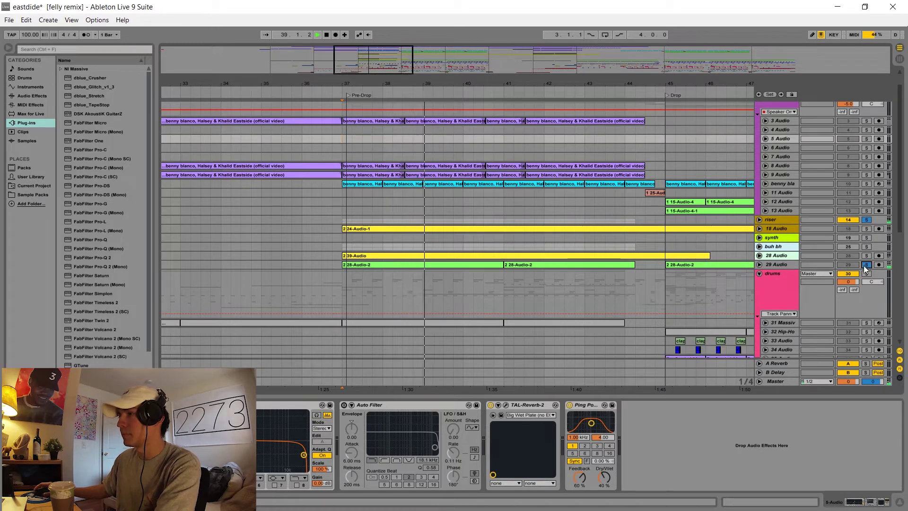
{"action": "left_click", "coordinate": [864, 168]}
{"action": "left_click", "coordinate": [865, 174]}
{"action": "left_click", "coordinate": [866, 121]}
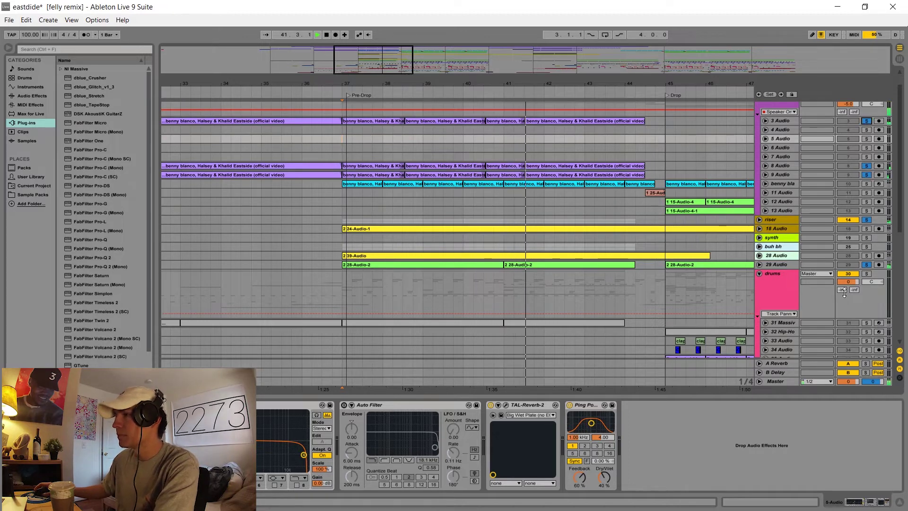
{"action": "left_click", "coordinate": [867, 274]}
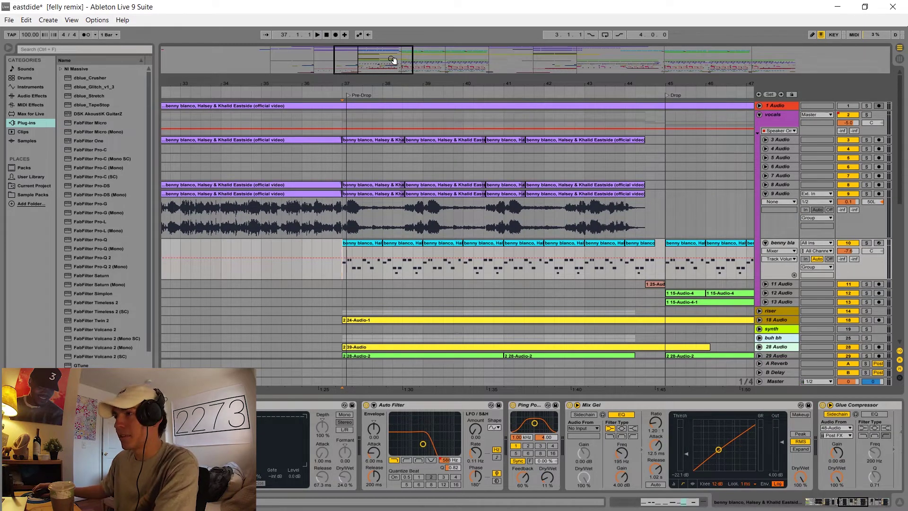
Solo the benny blanco MIDI track in the vocals group and play it from the Pre-Drop.
{"action": "left_click_drag", "start_coordinate": [381, 51], "coordinate": [382, 54]}
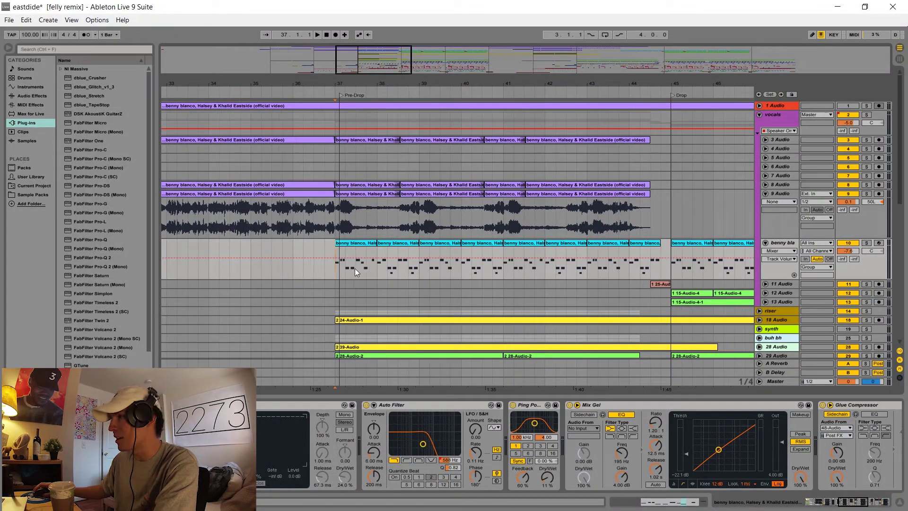
{"action": "left_click", "coordinate": [867, 243]}
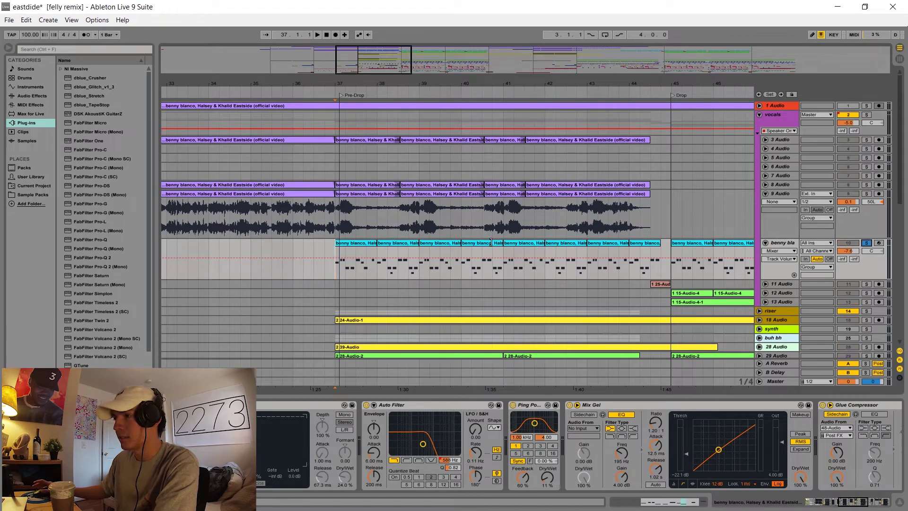
{"action": "key", "text": "space"}
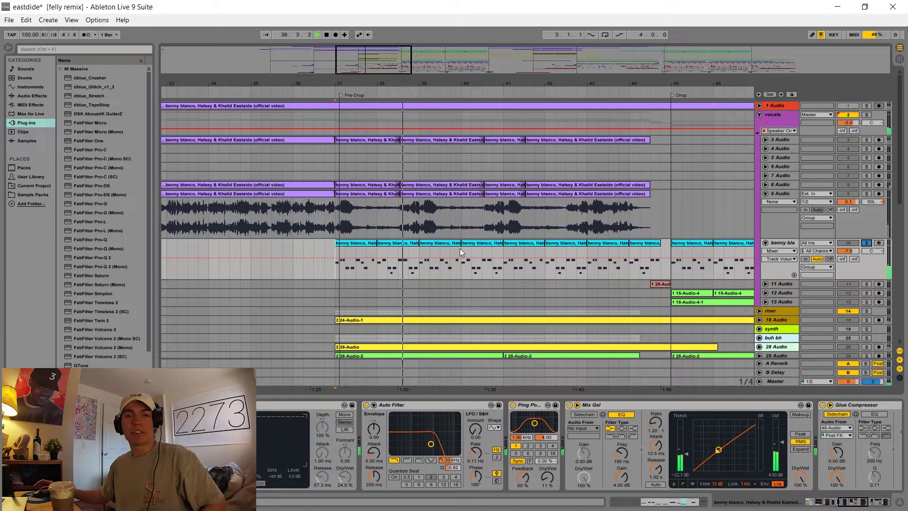
{"action": "key", "text": "space"}
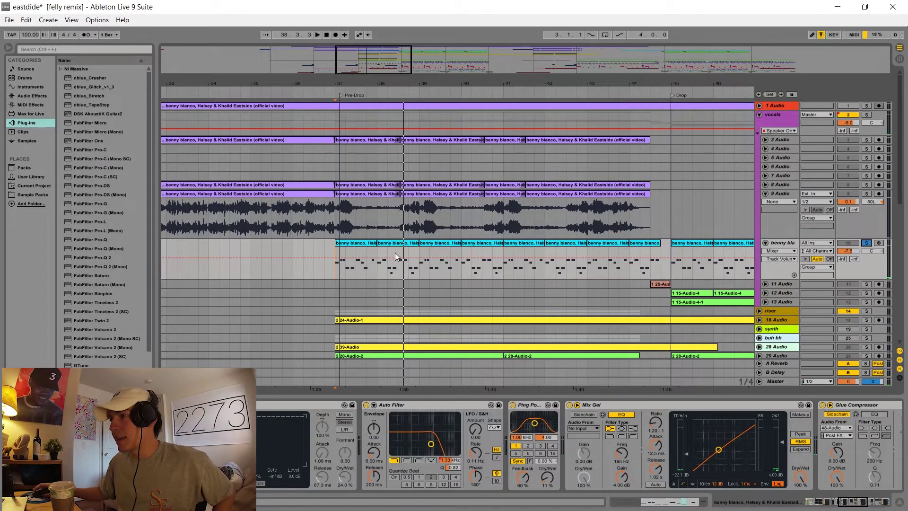
Examine the Convert Harmony to New MIDI Track option for the first Pre-Drop clip on the 9 Audio track.
{"action": "left_click", "coordinate": [381, 194]}
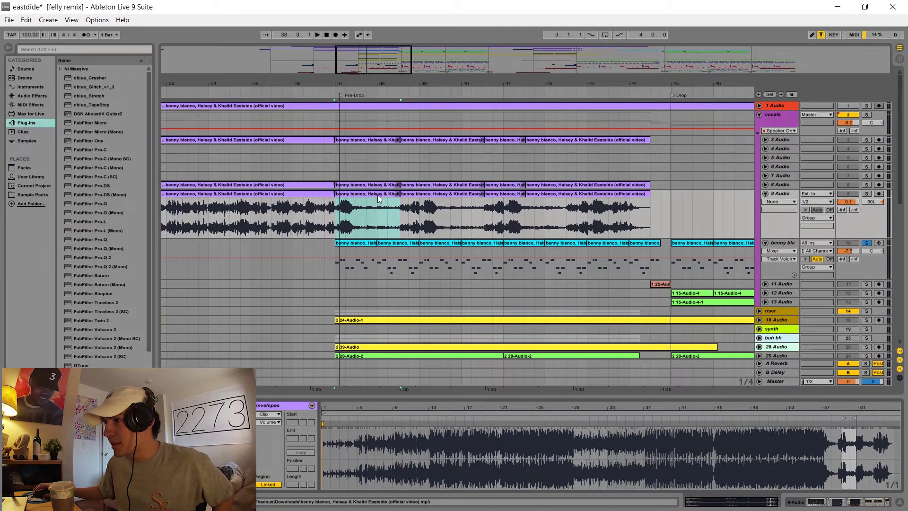
{"action": "right_click", "coordinate": [377, 195]}
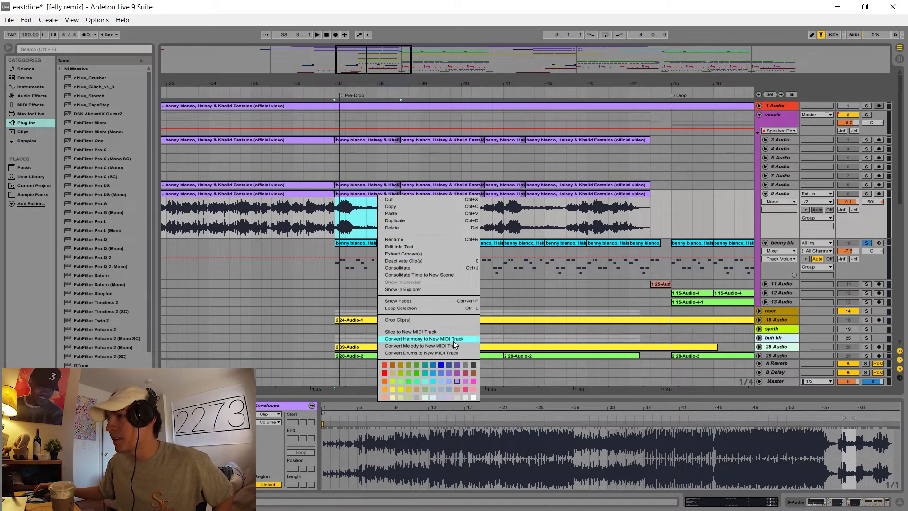
{"action": "left_click", "coordinate": [499, 233]}
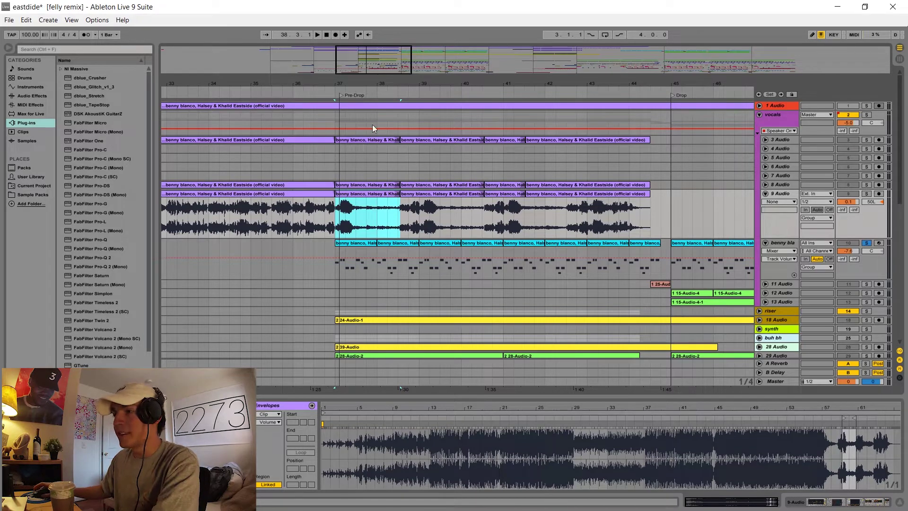
Fold the benny blanco MIDI track and the 9 Audio track, and turn off the MIDI track's solo.
{"action": "left_click_drag", "start_coordinate": [363, 65], "coordinate": [363, 71]}
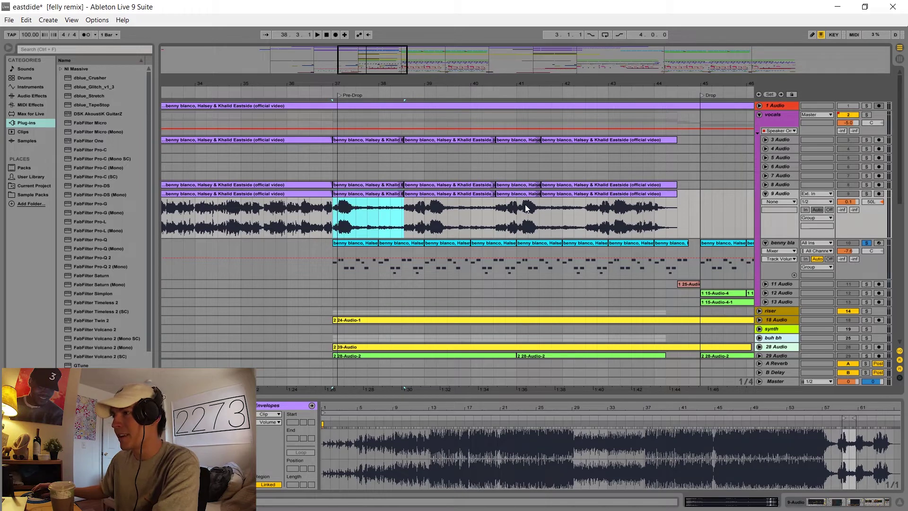
{"action": "left_click_drag", "start_coordinate": [407, 83], "coordinate": [351, 84]}
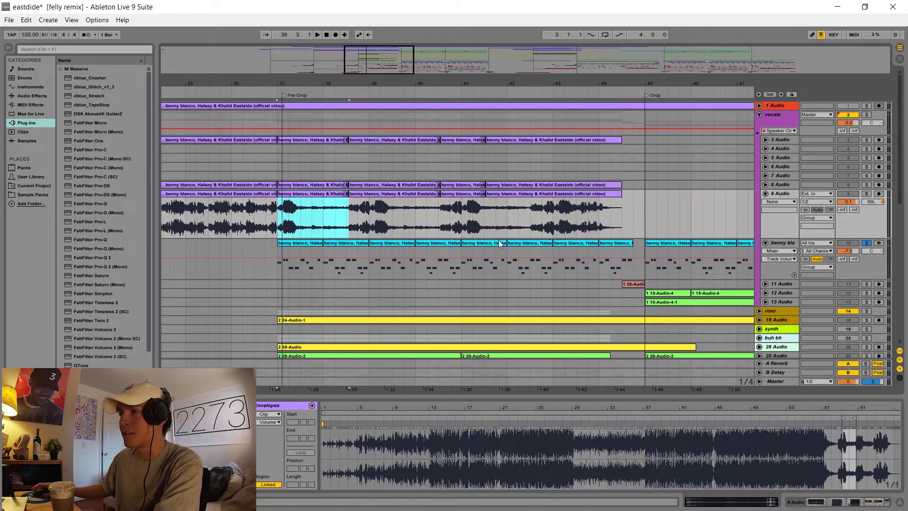
{"action": "left_click", "coordinate": [765, 243]}
{"action": "left_click", "coordinate": [765, 193]}
{"action": "left_click", "coordinate": [867, 204]}
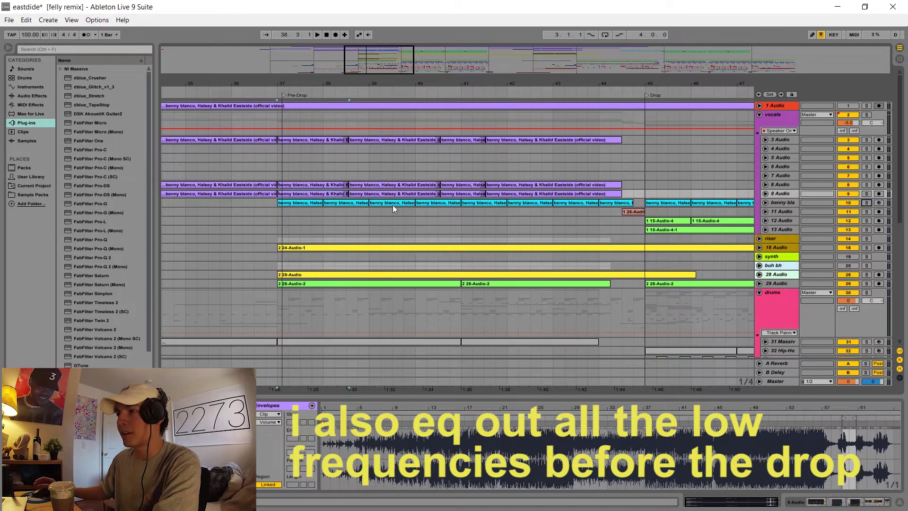
Play the full mix from the Pre-Drop into the Drop, and fold the vocals group while keeping the drum tracks unfolded.
{"action": "left_click", "coordinate": [278, 166]}
{"action": "key", "text": "space"}
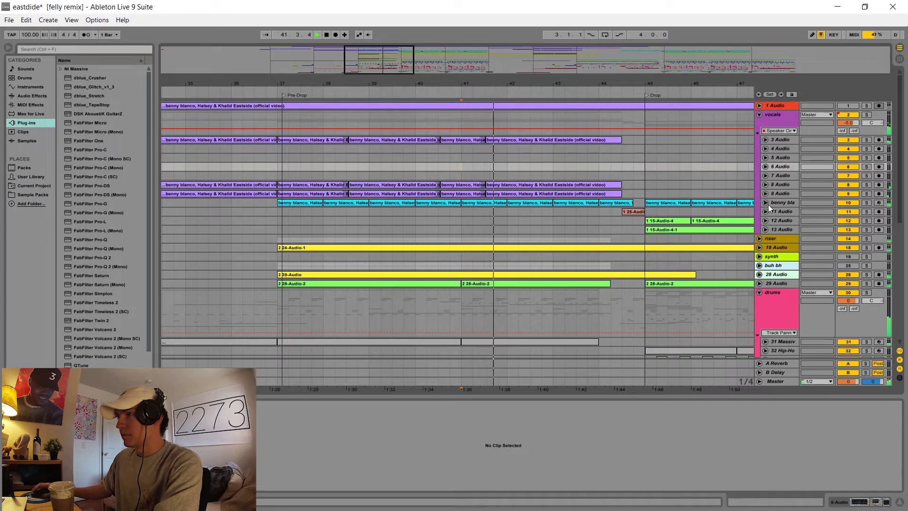
{"action": "left_click_drag", "start_coordinate": [426, 83], "coordinate": [361, 73]}
{"action": "left_click", "coordinate": [759, 117]}
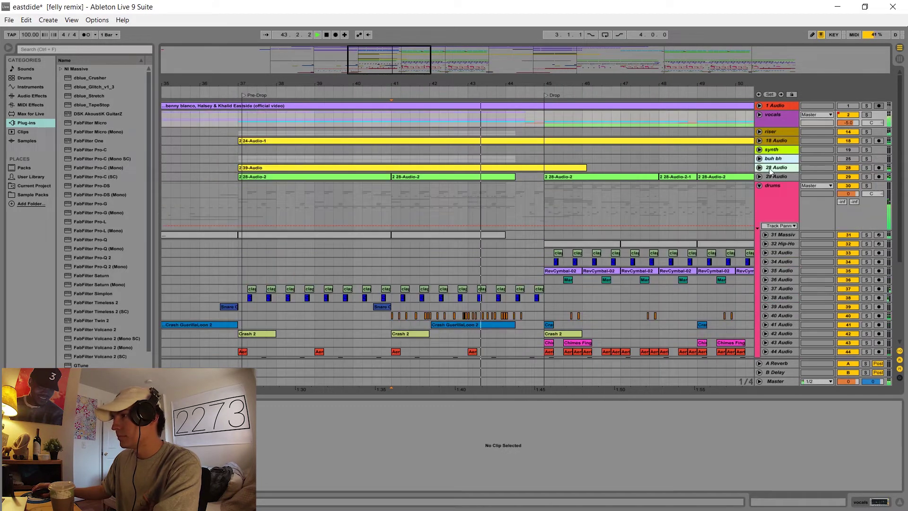
{"action": "left_click", "coordinate": [760, 186]}
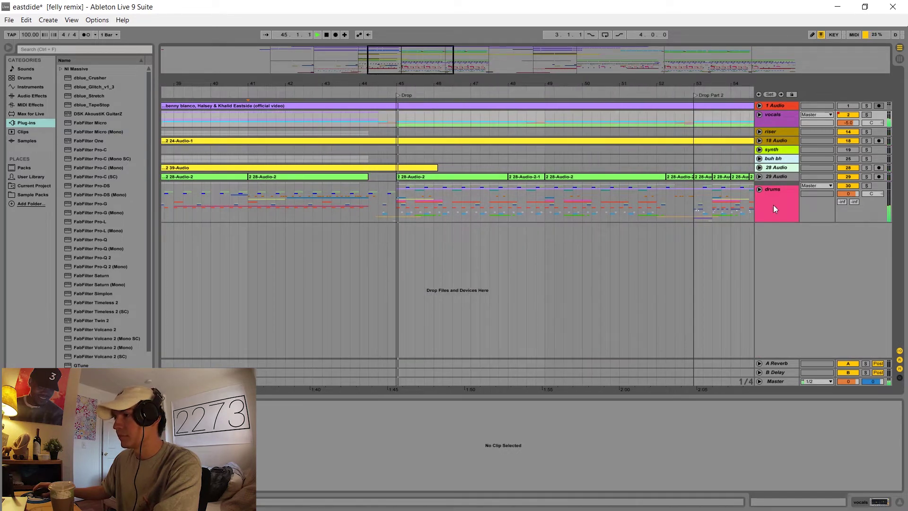
{"action": "left_click", "coordinate": [760, 189]}
{"action": "key", "text": "space"}
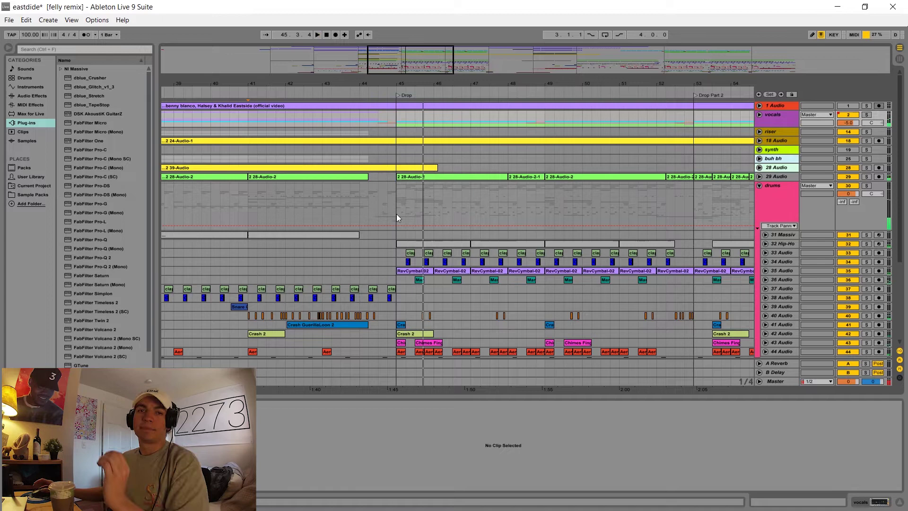
Play the Drop while adding solos on the 35, 36, 45, 46, 44 and 40 Audio drum tracks.
{"action": "left_click", "coordinate": [397, 214]}
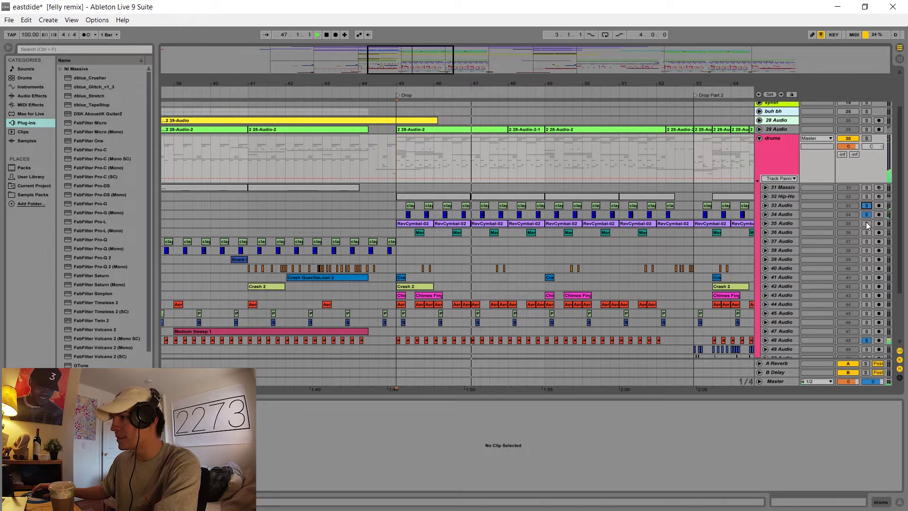
{"action": "left_click", "coordinate": [866, 223]}
{"action": "left_click", "coordinate": [867, 232]}
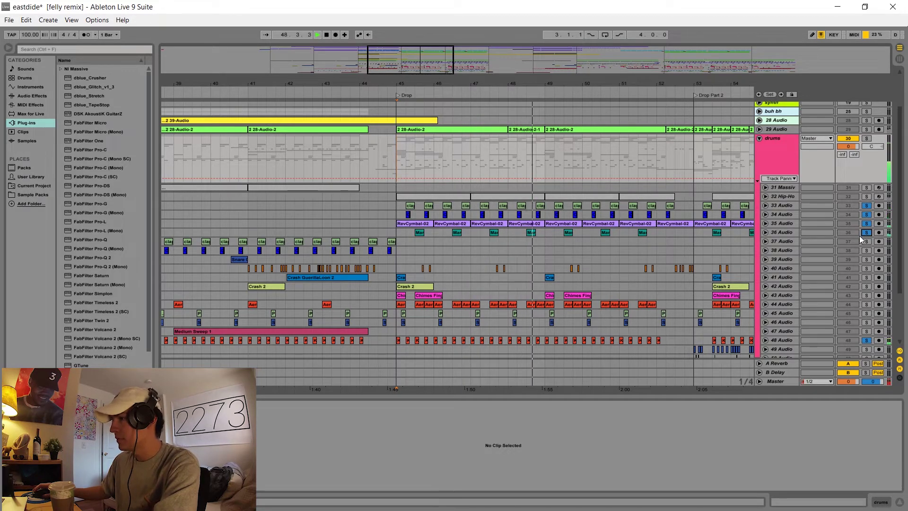
{"action": "left_click", "coordinate": [866, 313]}
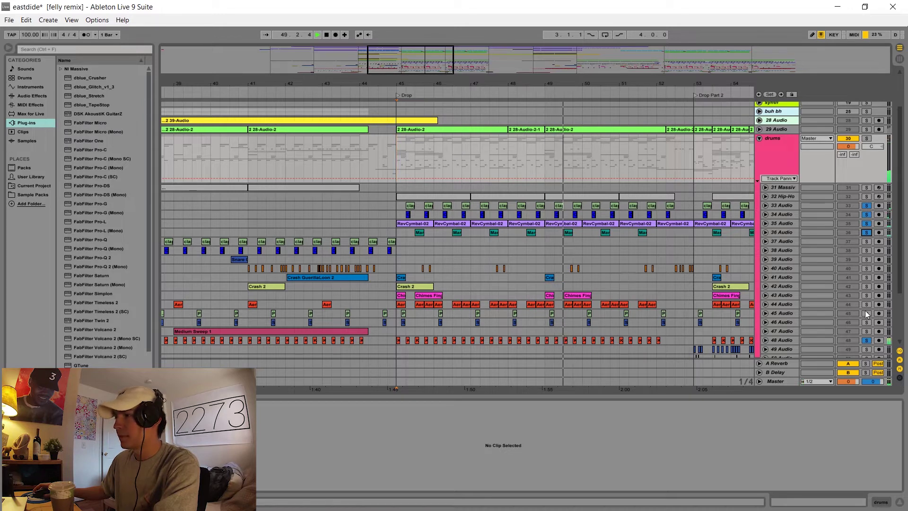
{"action": "left_click", "coordinate": [867, 322]}
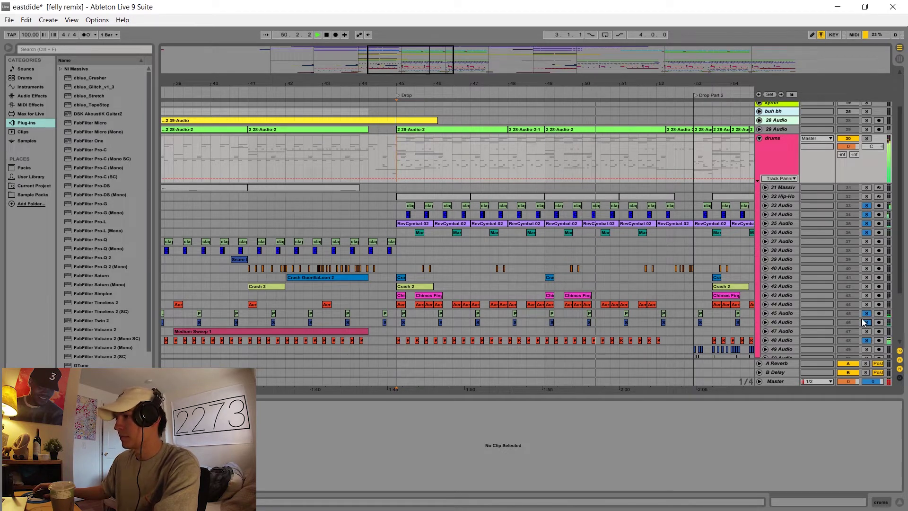
{"action": "left_click", "coordinate": [866, 305], "text": "ctrl"}
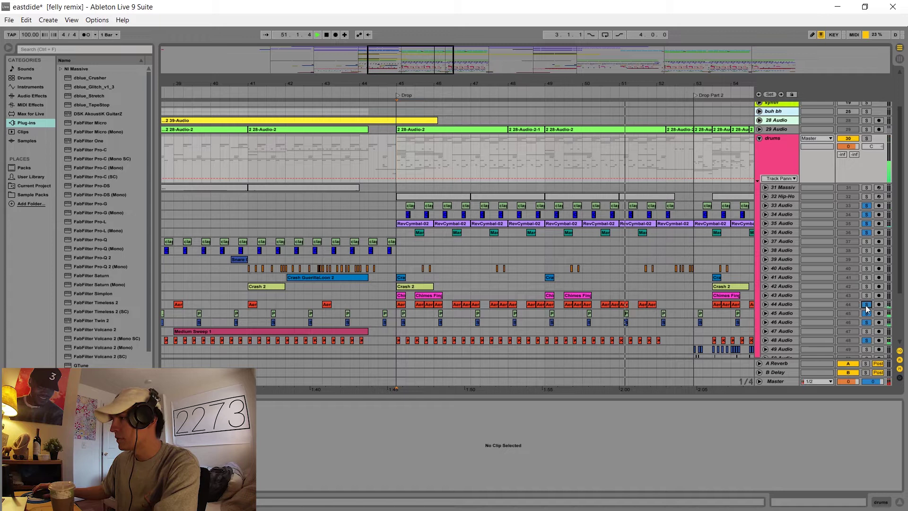
{"action": "left_click", "coordinate": [867, 269], "text": "ctrl"}
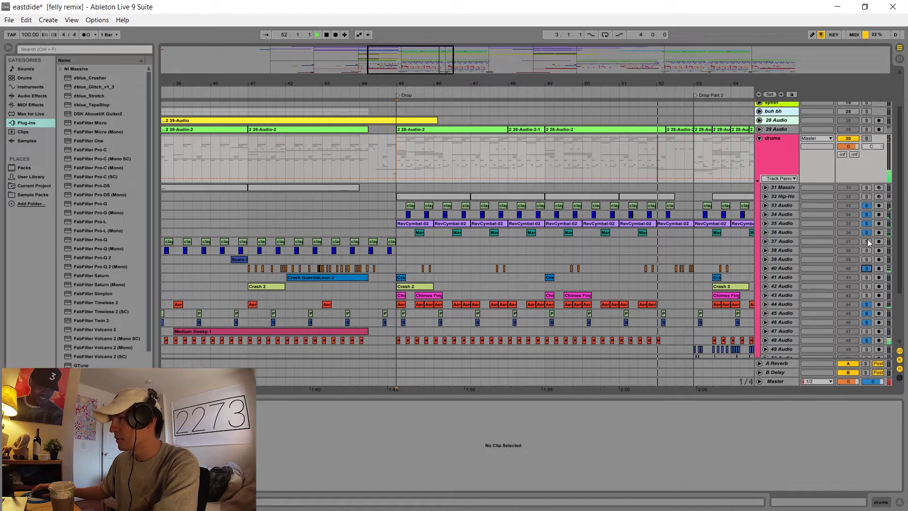
Solo the whole drums group and examine its tracks while playing into Drop Part 2.
{"action": "left_click", "coordinate": [866, 138]}
{"action": "left_click_drag", "start_coordinate": [594, 84], "coordinate": [444, 76]}
{"action": "scroll", "coordinate": [534, 206], "scroll_direction": "down", "scroll_amount": 1}
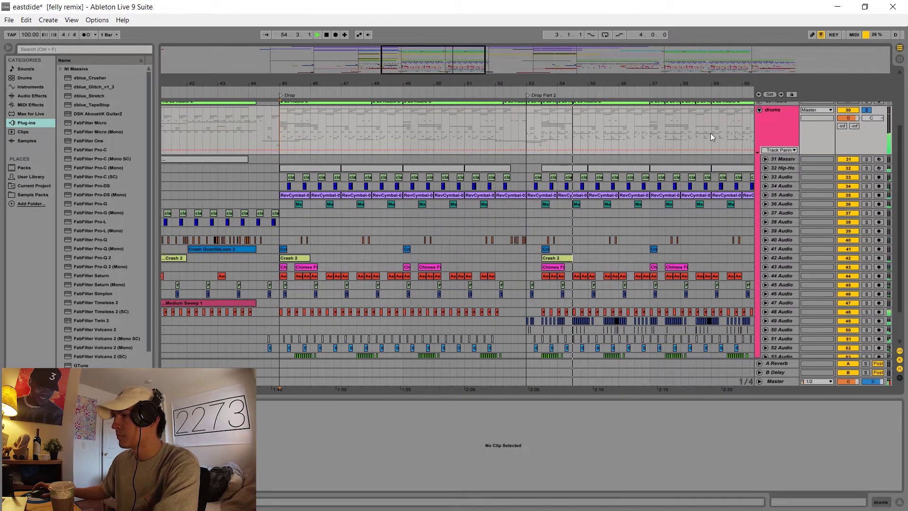
{"action": "scroll", "coordinate": [740, 175], "scroll_direction": "down", "scroll_amount": 1}
{"action": "scroll", "coordinate": [739, 183], "scroll_direction": "up", "scroll_amount": 1}
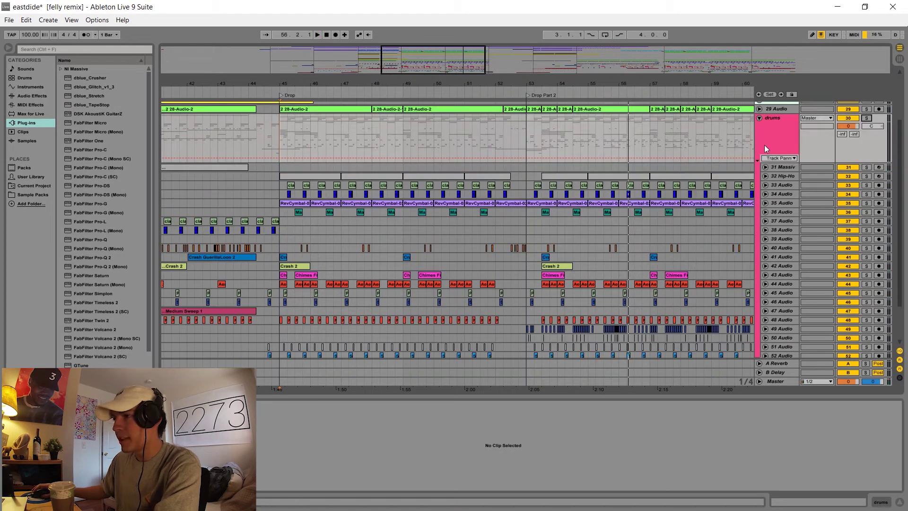
Unfold the 32 Hip-Hop Sub Bass track, inspect its notes and device chain, and play it soloed from the Drop.
{"action": "left_click", "coordinate": [765, 176]}
{"action": "left_click", "coordinate": [278, 205]}
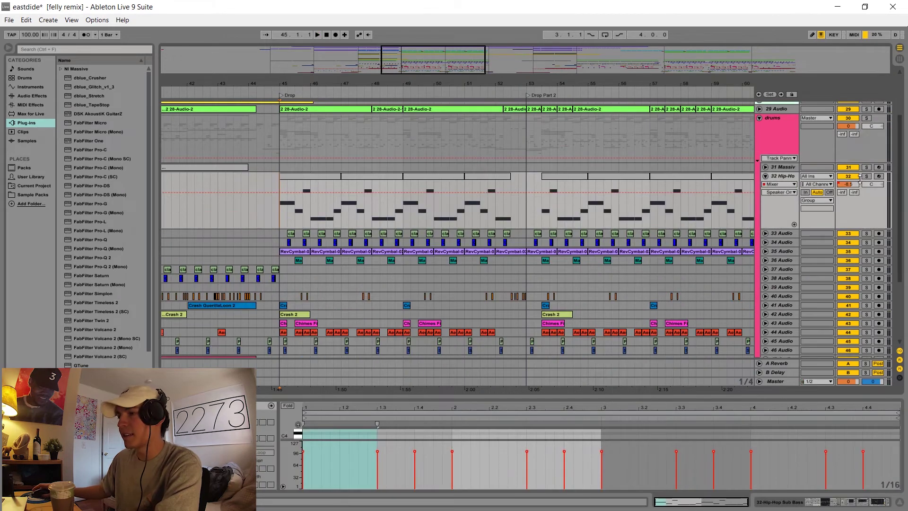
{"action": "left_click", "coordinate": [787, 176]}
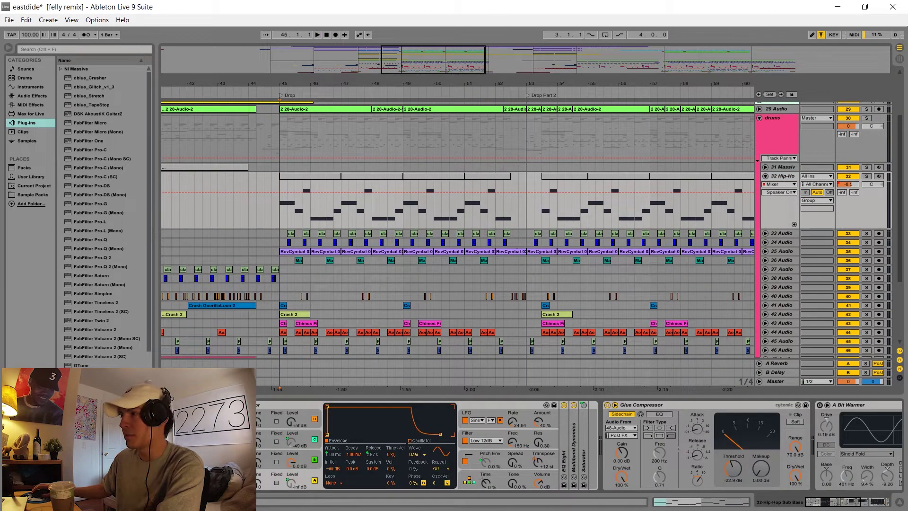
{"action": "left_click", "coordinate": [867, 176]}
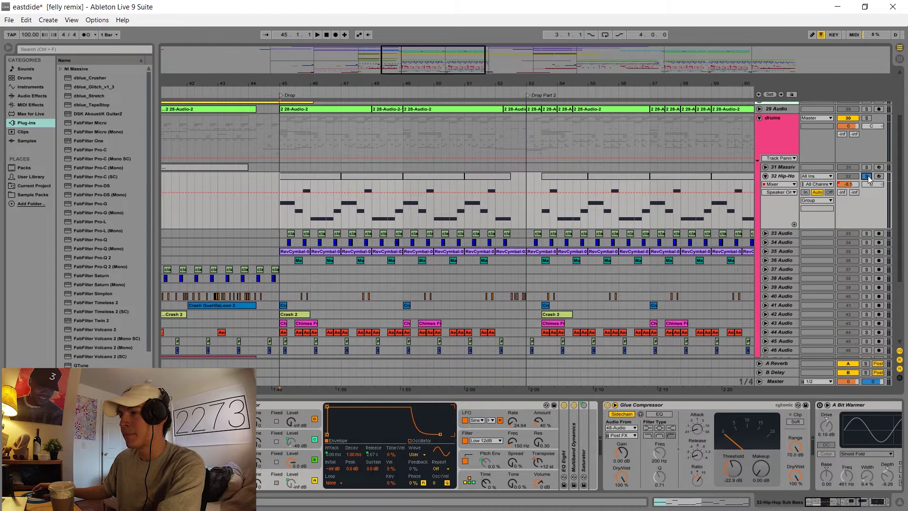
{"action": "key", "text": "space"}
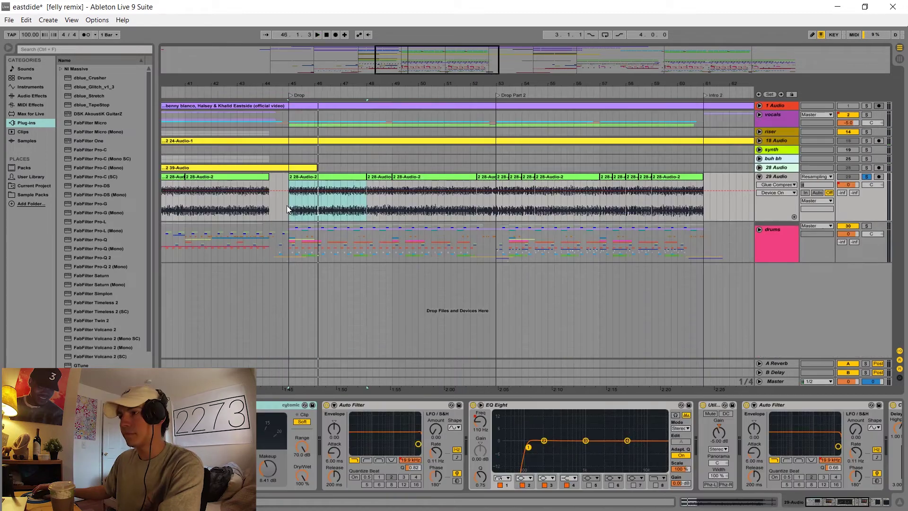
Play the soloed 29 Audio synth track from the start of the Drop.
{"action": "left_click", "coordinate": [288, 212]}
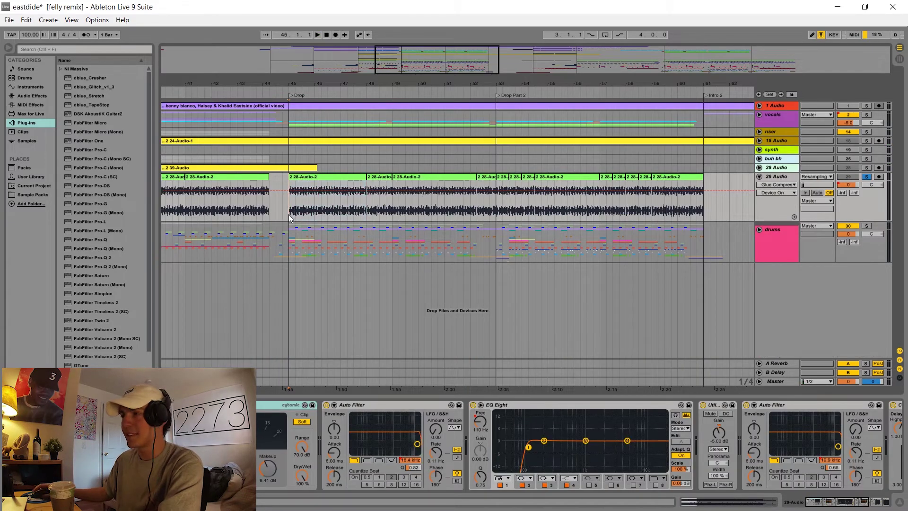
{"action": "key", "text": "space"}
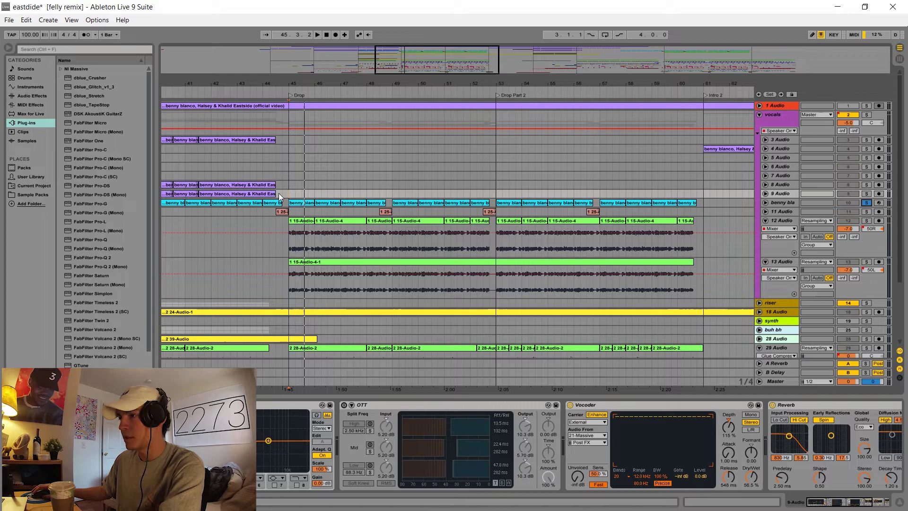
Play the Drop with 12 Audio and 13 Audio soloed alongside the benny bla vocal chops, and fold both tracks.
{"action": "key", "text": "space"}
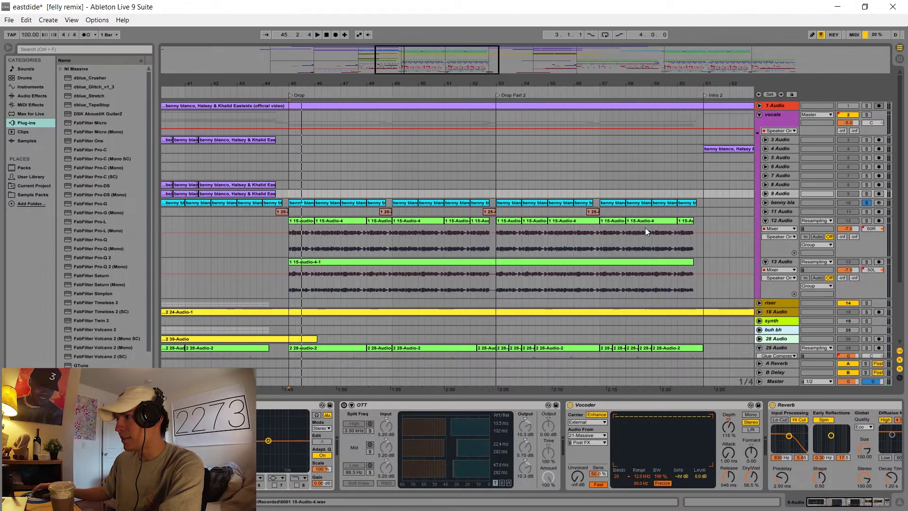
{"action": "left_click", "coordinate": [867, 221]}
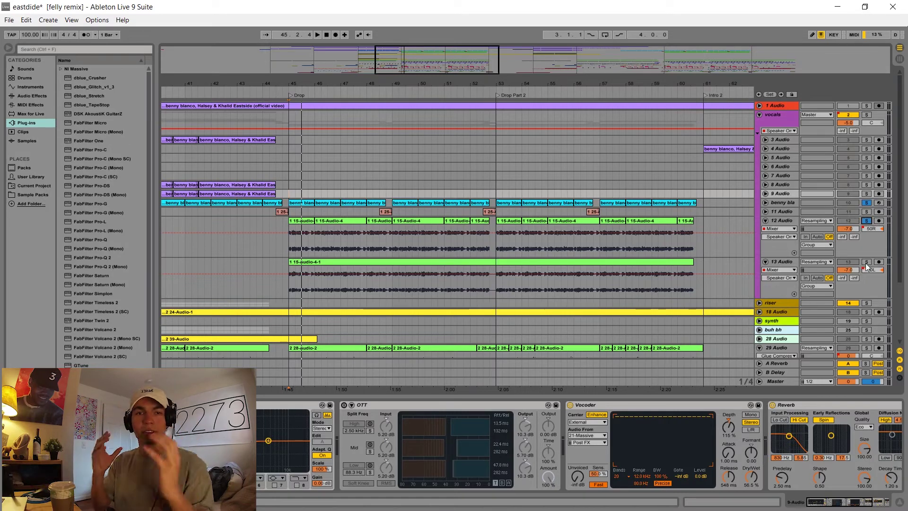
{"action": "left_click", "coordinate": [866, 263]}
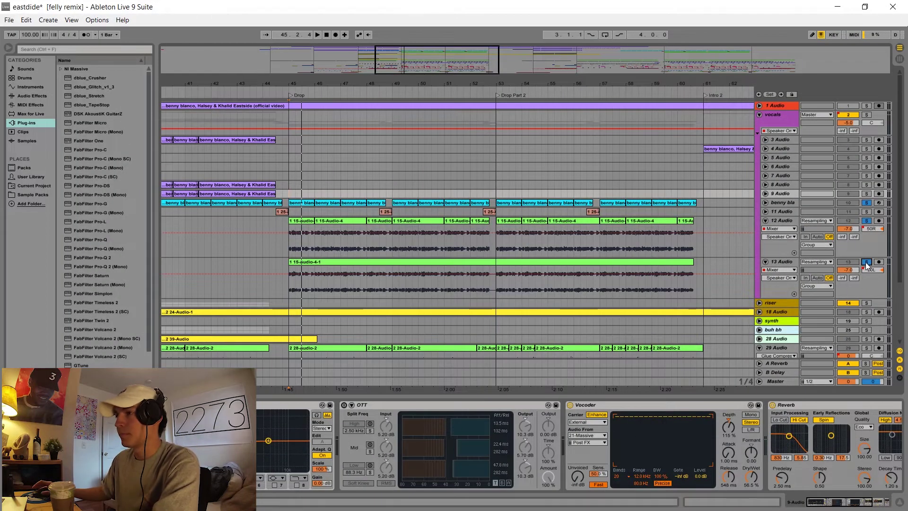
{"action": "key", "text": "space"}
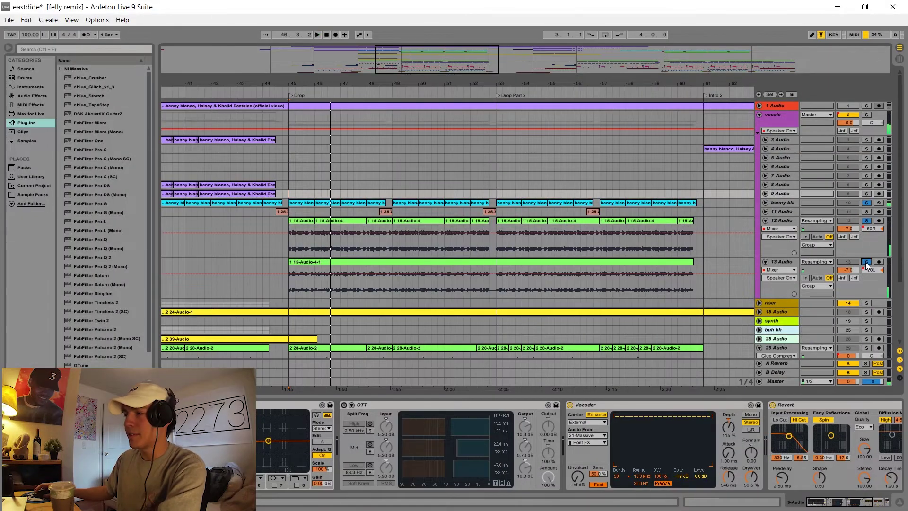
{"action": "mouse_move", "coordinate": [832, 499]}
{"action": "left_mouse_down"}
{"action": "mouse_move", "coordinate": [851, 499]}
{"action": "mouse_move", "coordinate": [843, 501]}
{"action": "left_mouse_up"}
{"action": "left_click", "coordinate": [766, 261]}
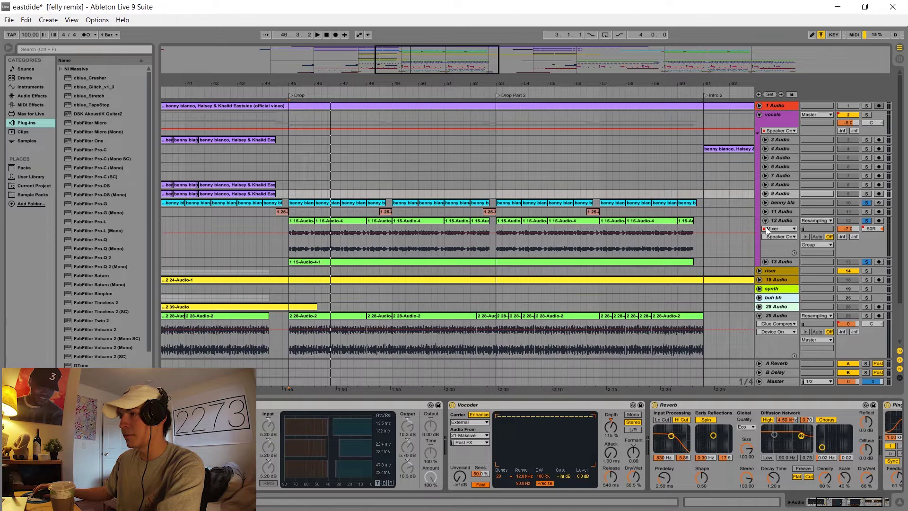
{"action": "left_click", "coordinate": [765, 221]}
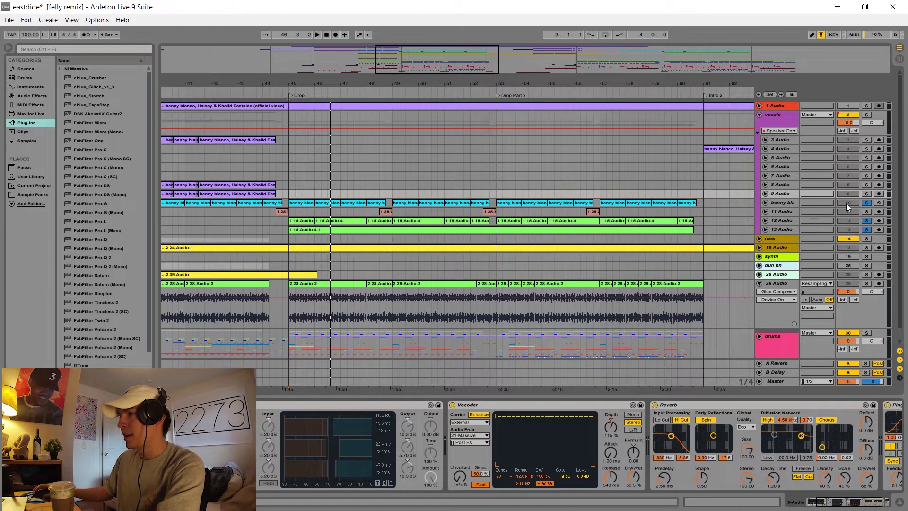
Play the 11 Audio clip just before Drop Part 2.
{"action": "left_click", "coordinate": [484, 207]}
{"action": "left_click", "coordinate": [485, 212]}
{"action": "key", "text": "space"}
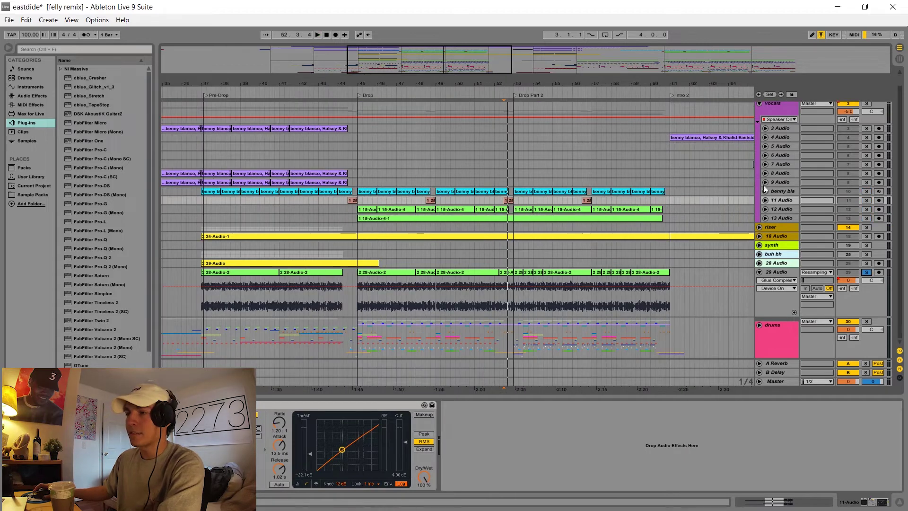
Play the soloed 29 Audio track from the Drop, adding solos on 13 Audio, 12 Audio, 11 Audio, benny bla and the drums group.
{"action": "scroll", "coordinate": [764, 188], "scroll_direction": "up", "scroll_amount": 1}
{"action": "scroll", "coordinate": [527, 258], "scroll_direction": "down", "scroll_amount": 1}
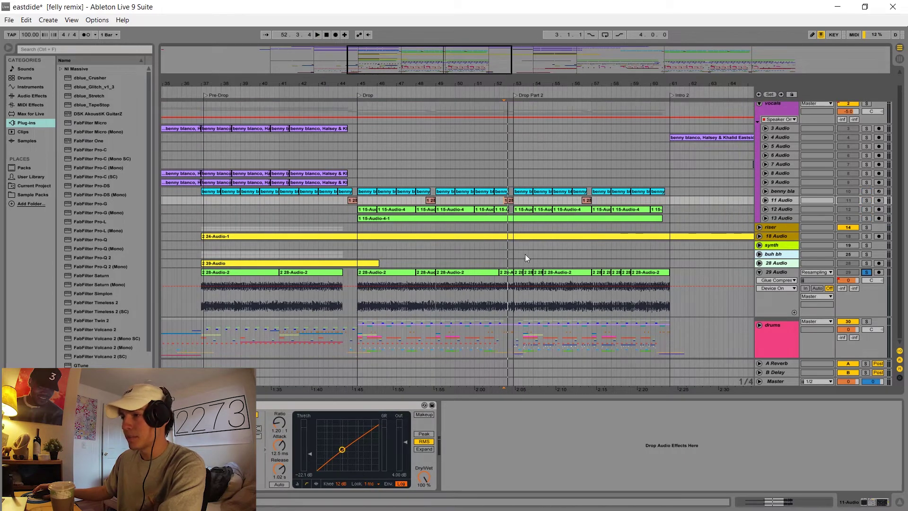
{"action": "left_click", "coordinate": [356, 310]}
{"action": "key", "text": "space"}
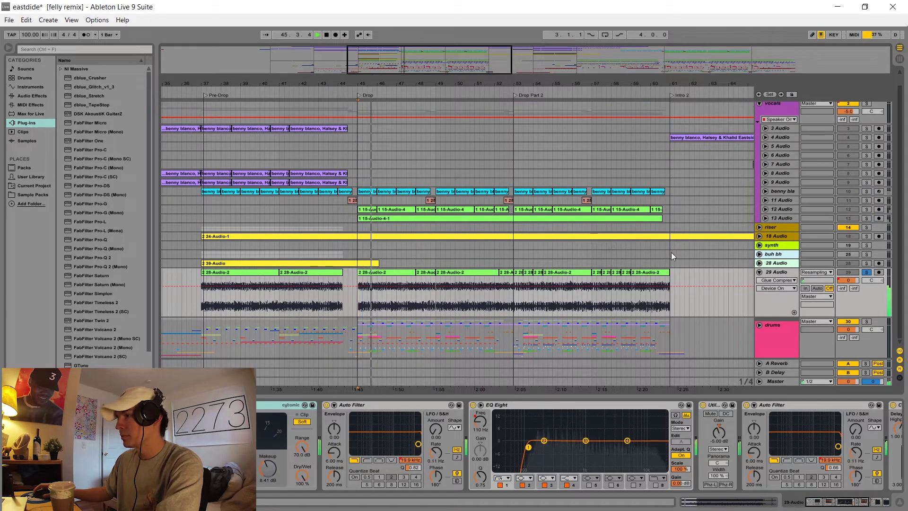
{"action": "left_click", "coordinate": [868, 217]}
{"action": "left_click", "coordinate": [866, 209], "text": "ctrl"}
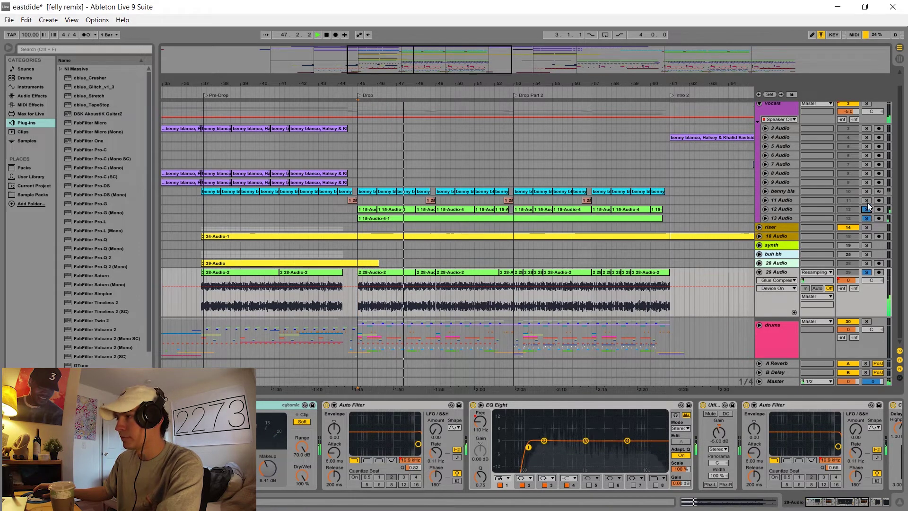
{"action": "left_click", "coordinate": [867, 200], "text": "ctrl"}
{"action": "left_click", "coordinate": [867, 191], "text": "ctrl"}
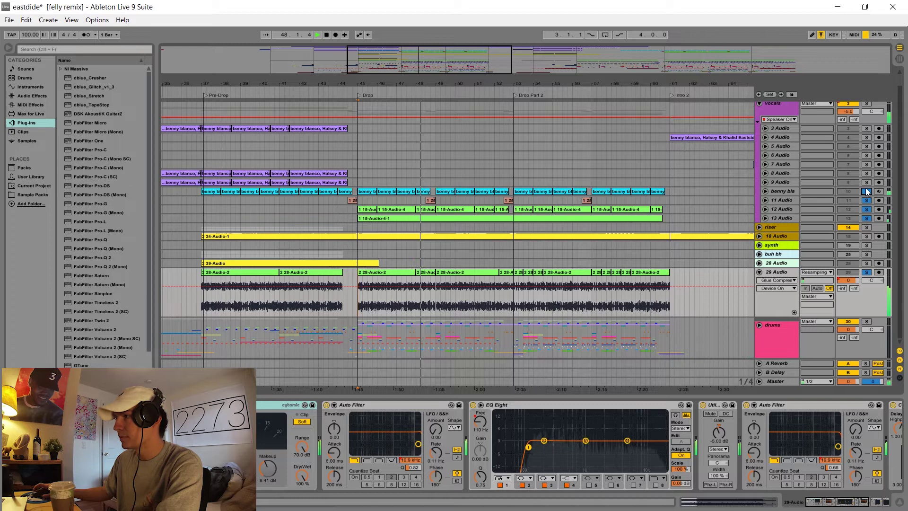
{"action": "scroll", "coordinate": [580, 188], "scroll_direction": "up", "scroll_amount": 1}
{"action": "scroll", "coordinate": [580, 188], "scroll_direction": "down", "scroll_amount": 1}
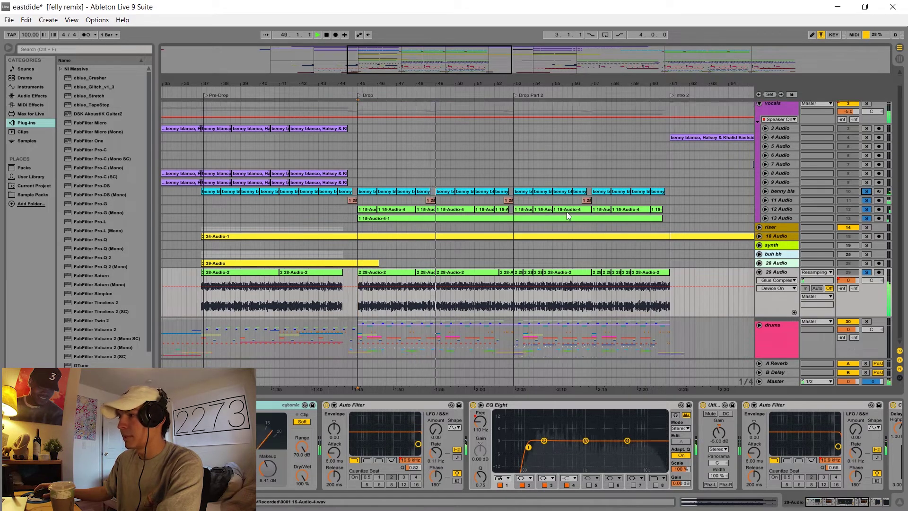
{"action": "left_click", "coordinate": [868, 321], "text": "ctrl"}
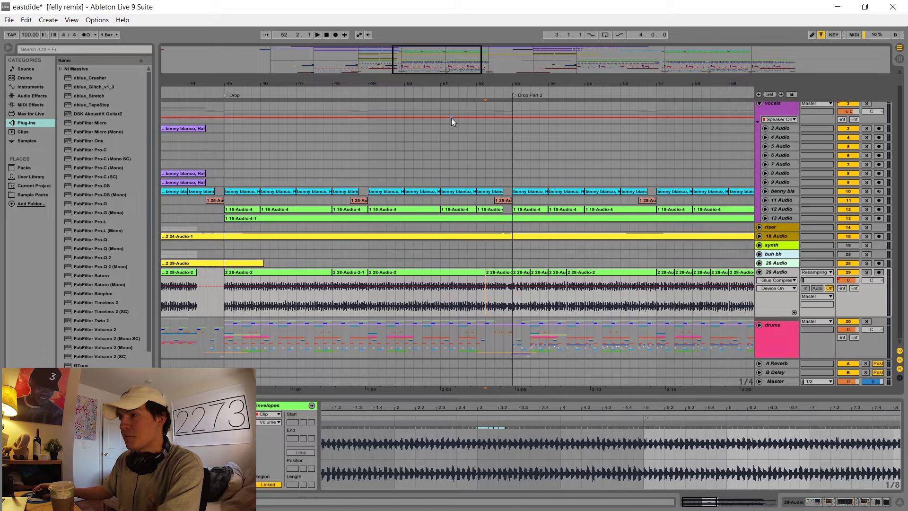
Select the 28-Audio-2 clip leading into Drop Part 2 on the 29 Audio track and examine its waveform.
{"action": "left_click_drag", "start_coordinate": [523, 83], "coordinate": [560, 104]}
{"action": "left_click", "coordinate": [534, 275]}
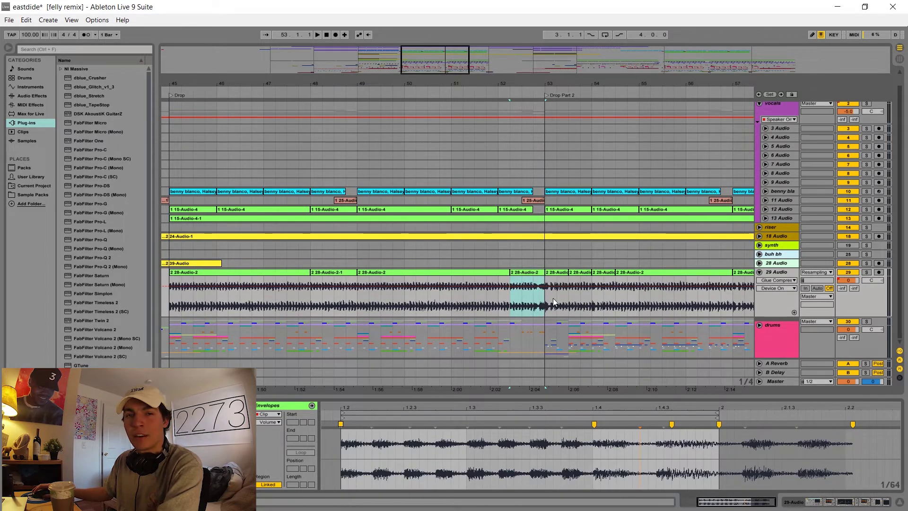
{"action": "left_click_drag", "start_coordinate": [447, 49], "coordinate": [447, 60]}
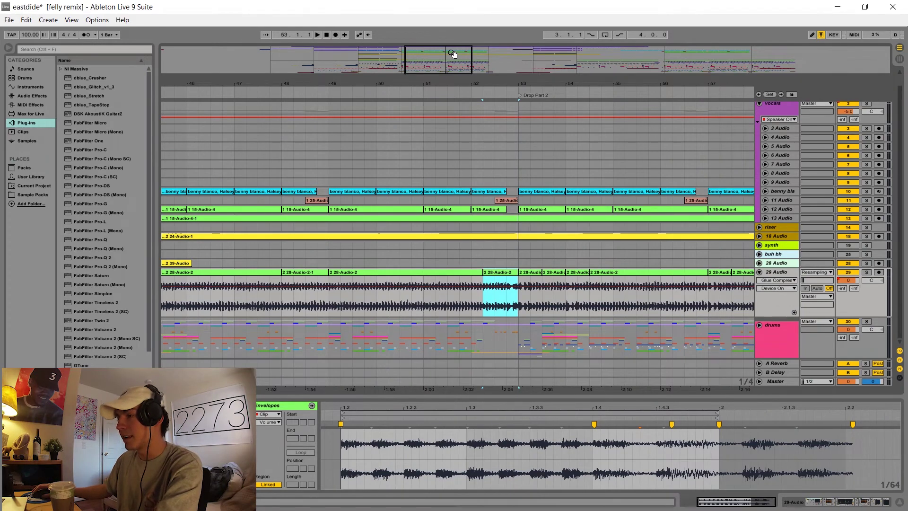
{"action": "left_click_drag", "start_coordinate": [430, 51], "coordinate": [430, 48]}
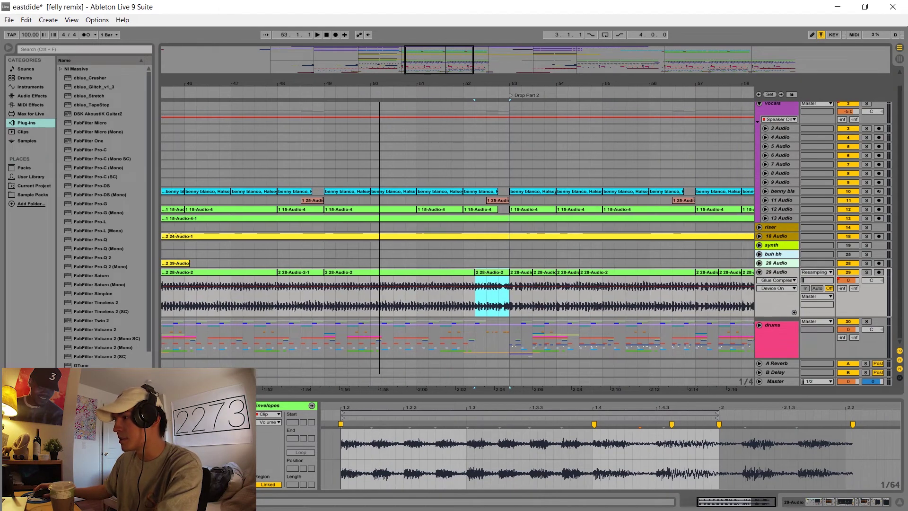
Solo the 29 Audio track and play the transition into Drop Part 2.
{"action": "left_click", "coordinate": [868, 271]}
{"action": "left_click", "coordinate": [453, 307]}
{"action": "key", "text": "space"}
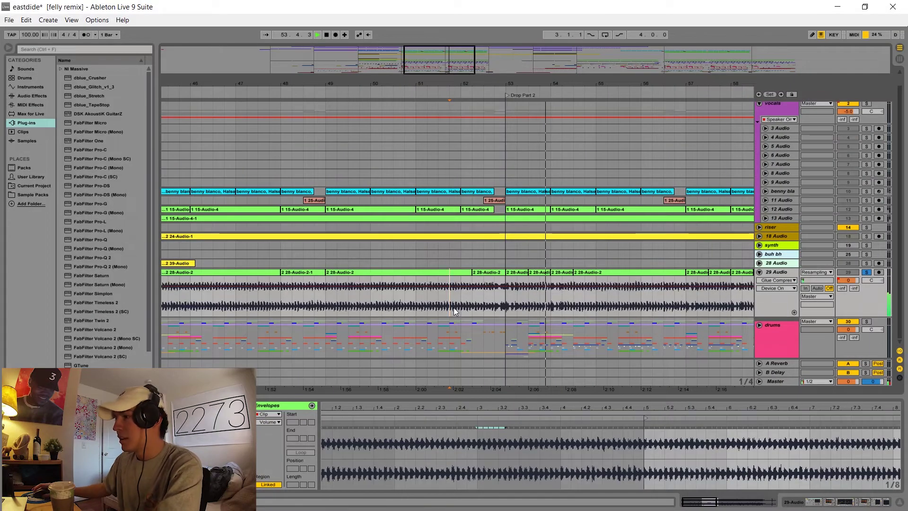
{"action": "key", "text": "space"}
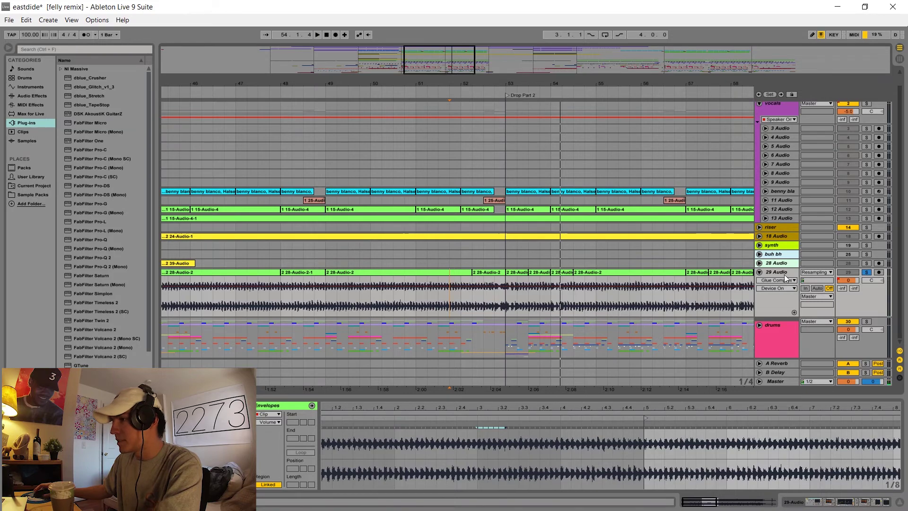
Show the Auto Filter Frequency automation on 29 Audio, play it into Drop Part 2, and leave the track unsoloed and folded.
{"action": "left_click", "coordinate": [785, 280]}
{"action": "left_click", "coordinate": [791, 308]}
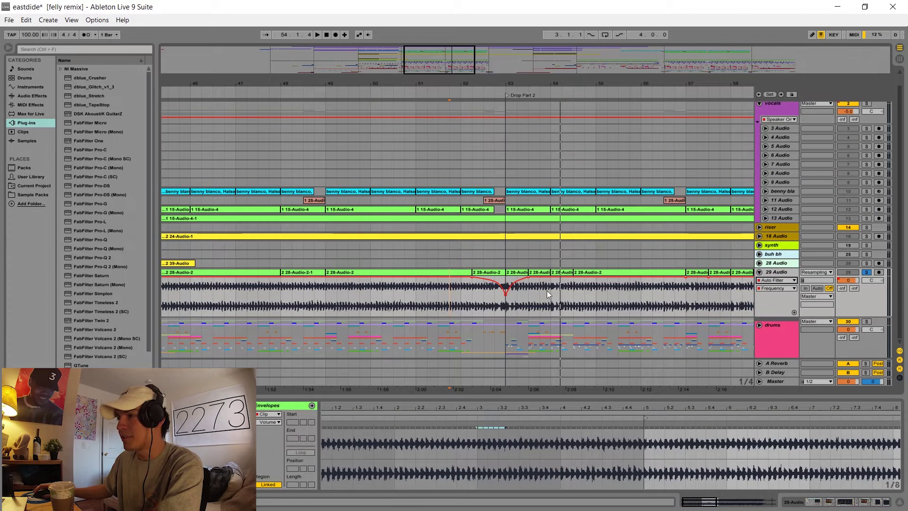
{"action": "left_click", "coordinate": [475, 299]}
{"action": "key", "text": "space"}
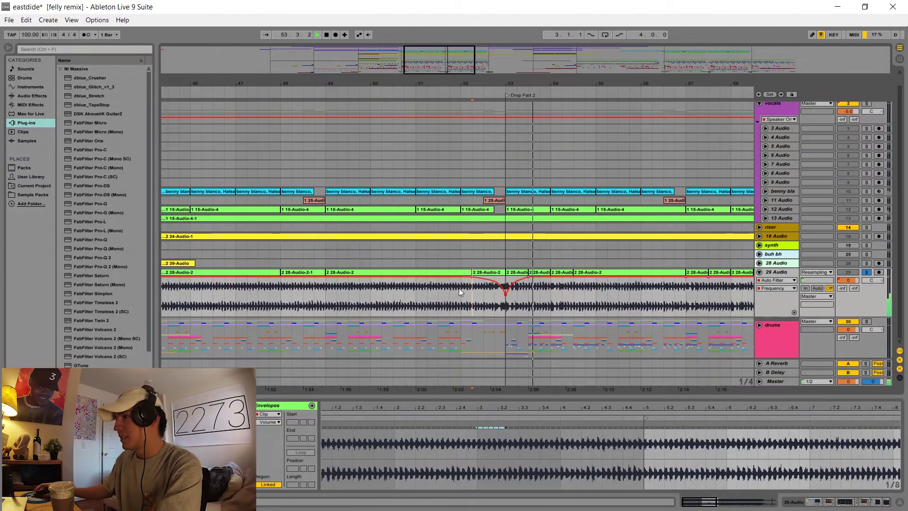
{"action": "left_click", "coordinate": [866, 272]}
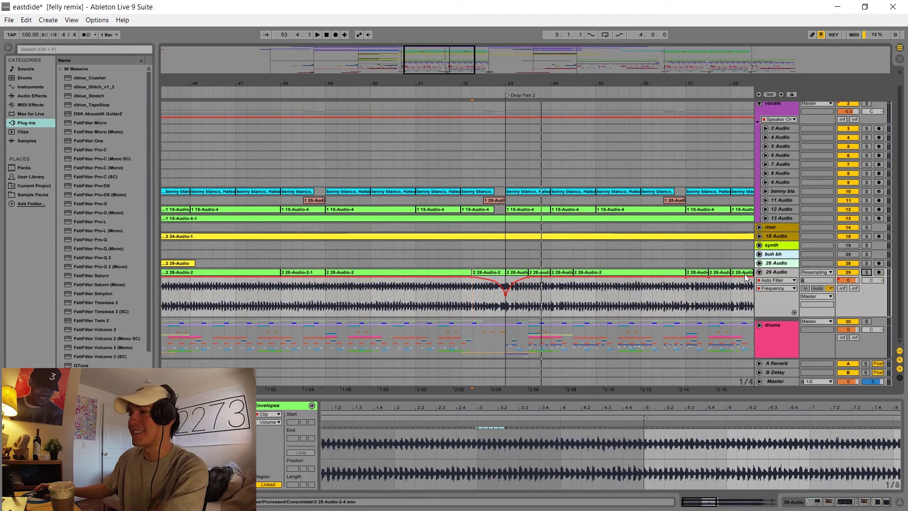
{"action": "left_click", "coordinate": [760, 272]}
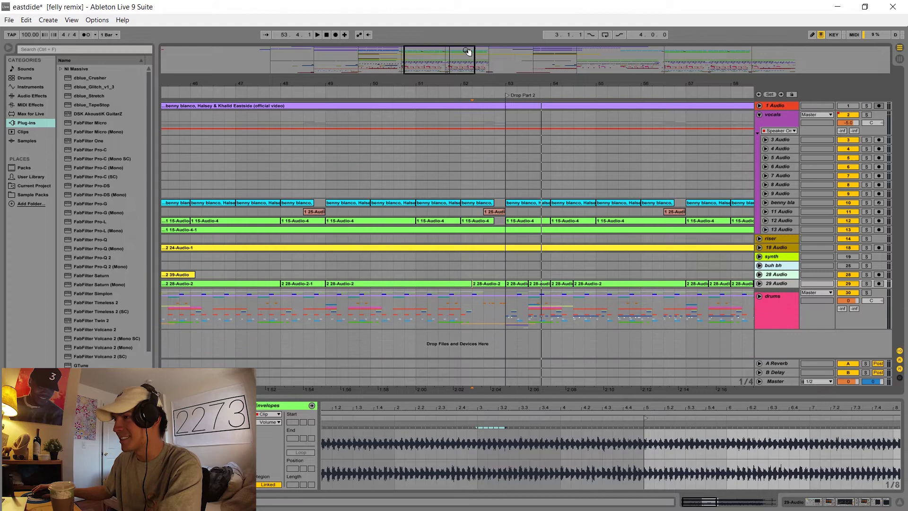
Solo the 15 Massive track in the riser group and play it from the start of the second Verse.
{"action": "left_click_drag", "start_coordinate": [440, 60], "coordinate": [455, 48]}
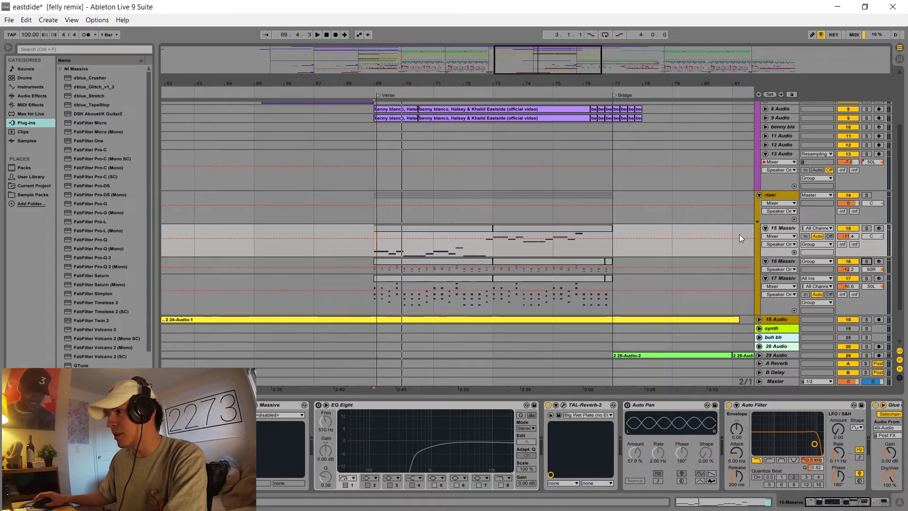
{"action": "left_click", "coordinate": [868, 228]}
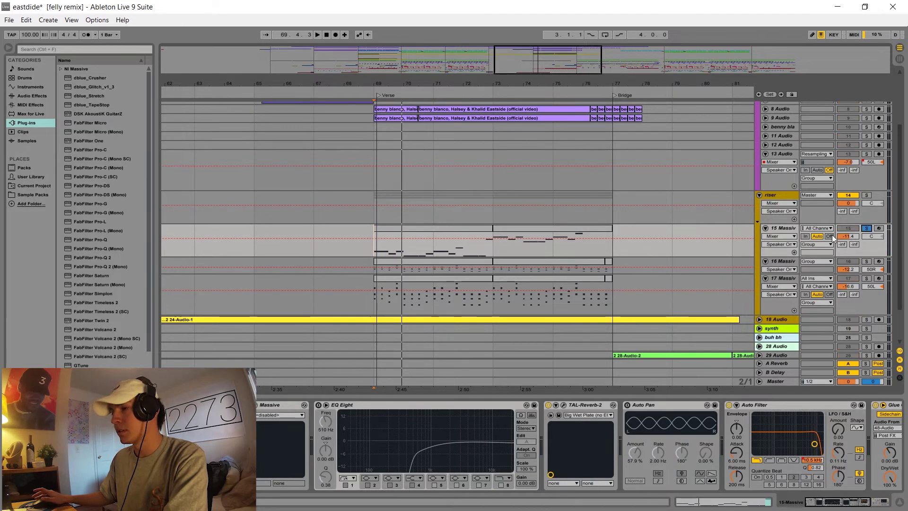
{"action": "key", "text": "space"}
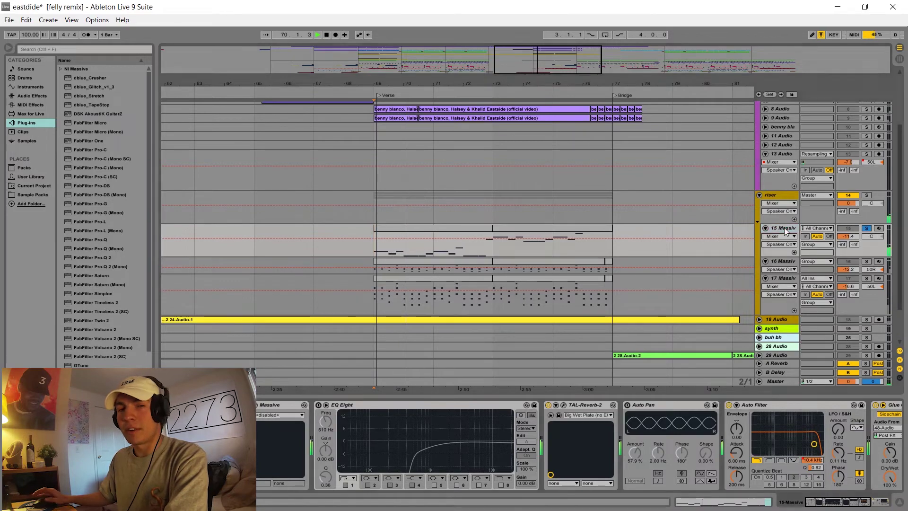
Open the Massive synth window of the 15 Massive track and inspect the notes of its Verse clip.
{"action": "left_click", "coordinate": [255, 402]}
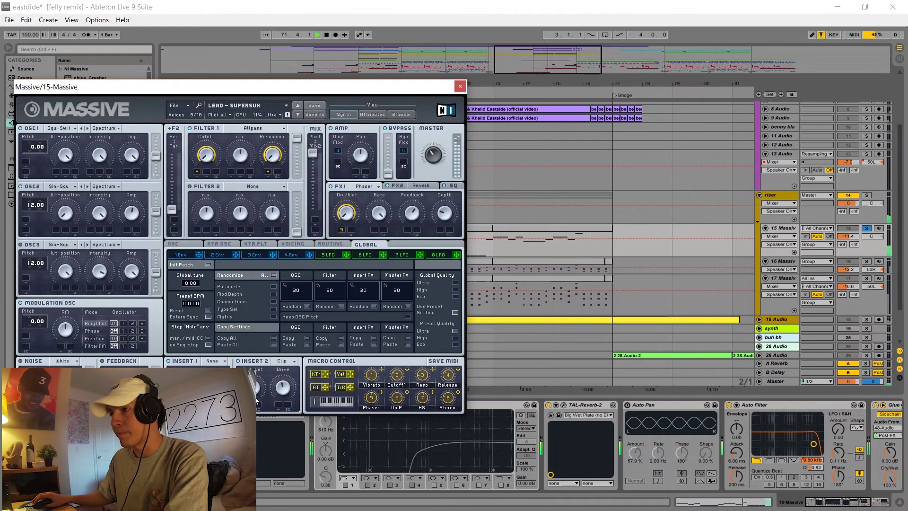
{"action": "left_click_drag", "start_coordinate": [356, 89], "coordinate": [333, 86]}
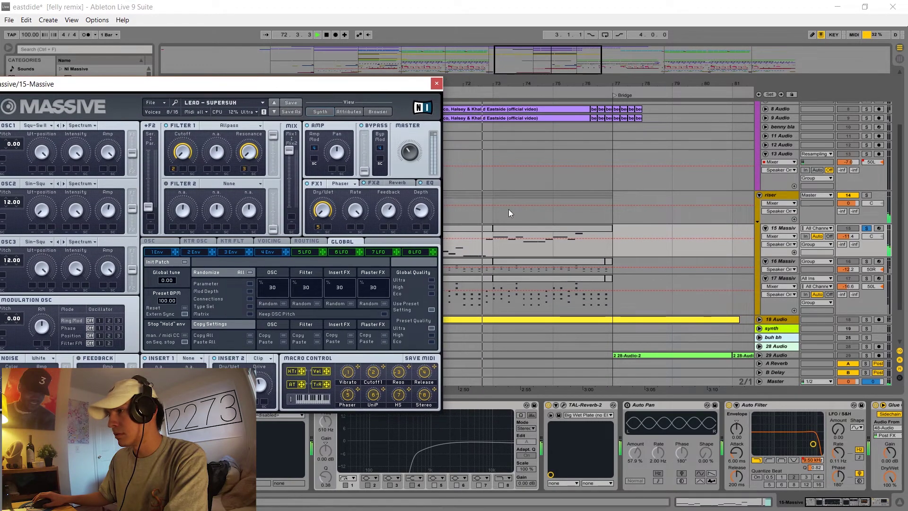
{"action": "double_click", "coordinate": [463, 228]}
{"action": "mouse_move", "coordinate": [620, 398]}
{"action": "left_mouse_down"}
{"action": "mouse_move", "coordinate": [620, 331]}
{"action": "mouse_move", "coordinate": [620, 390]}
{"action": "left_mouse_up"}
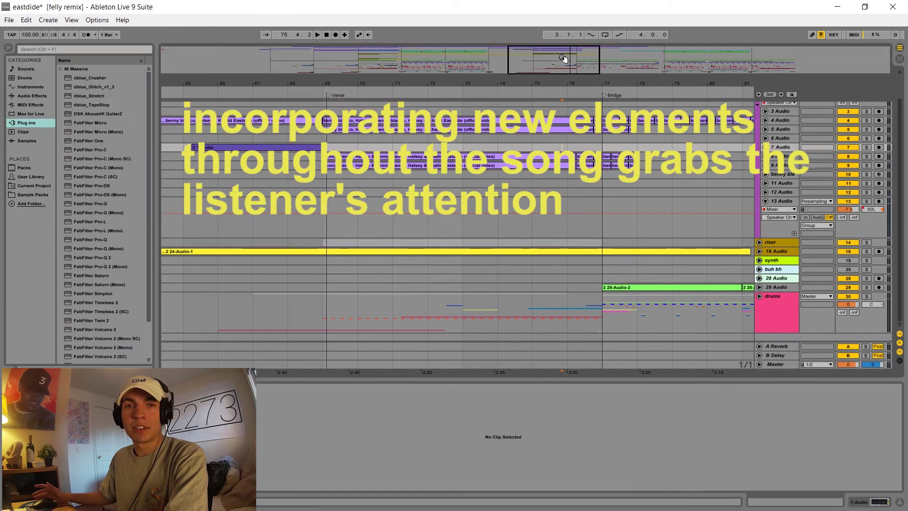
Select bar 76 of the 4 Audio vocals before the Bridge and play the chopped section with that track temporarily soloed.
{"action": "left_click_drag", "start_coordinate": [578, 90], "coordinate": [532, 90]}
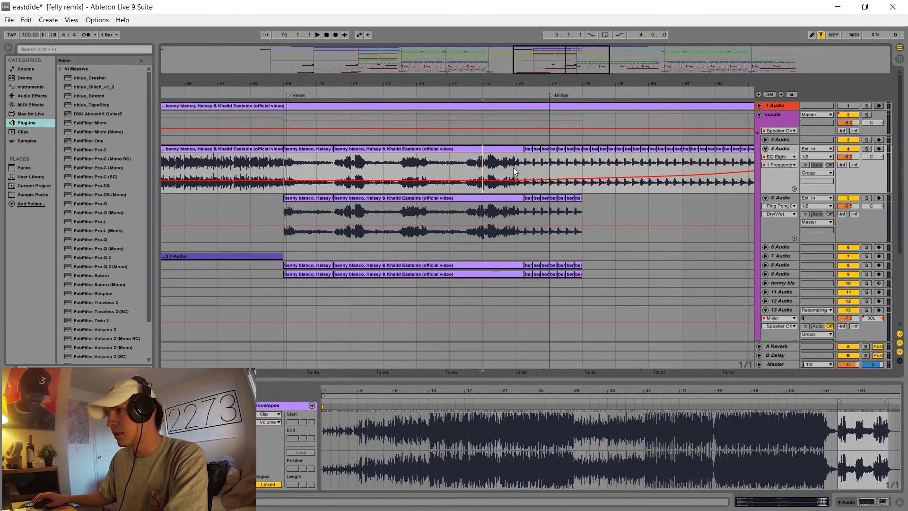
{"action": "left_click_drag", "start_coordinate": [515, 171], "coordinate": [548, 176]}
{"action": "left_click_drag", "start_coordinate": [535, 59], "coordinate": [517, 121]}
{"action": "left_click_drag", "start_coordinate": [552, 86], "coordinate": [571, 80]}
{"action": "left_click", "coordinate": [864, 149]}
{"action": "key", "text": "space"}
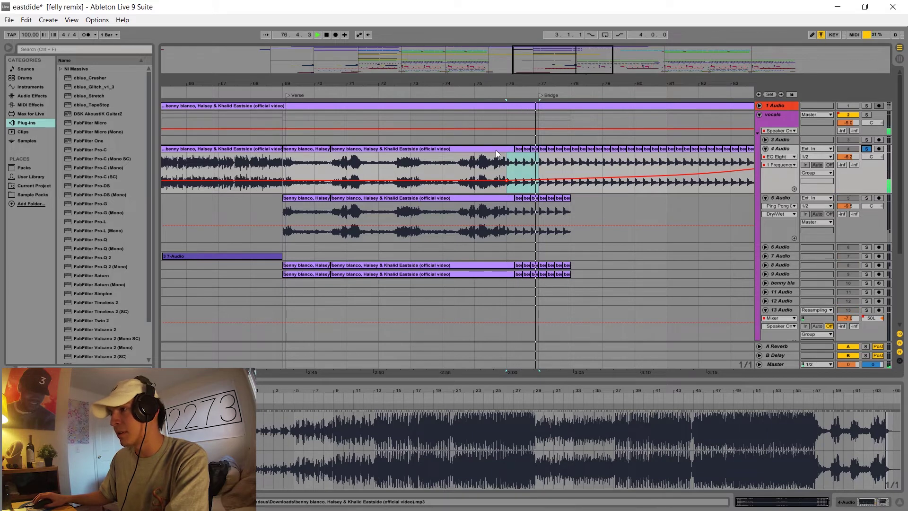
{"action": "left_click", "coordinate": [866, 149]}
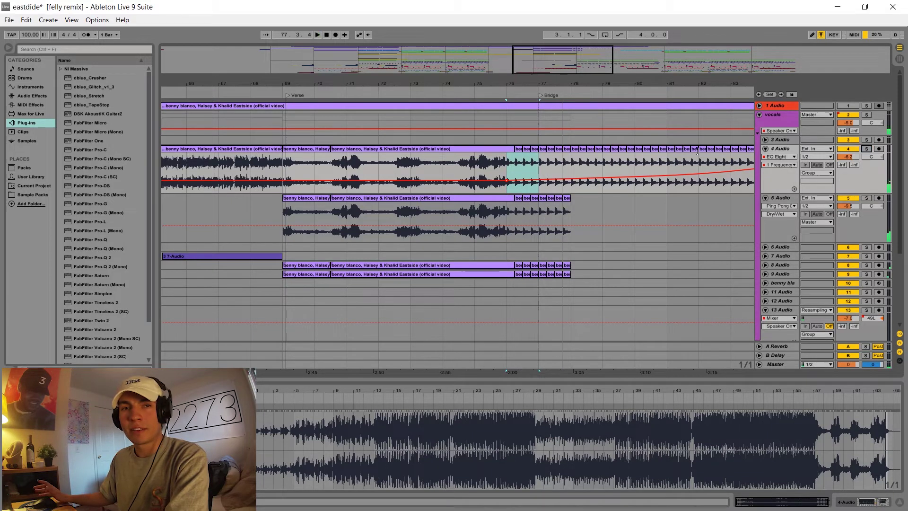
Play the full mix from bar 76 into the Bridge and fold the 4 Audio and 5 Audio tracks.
{"action": "left_click", "coordinate": [500, 140]}
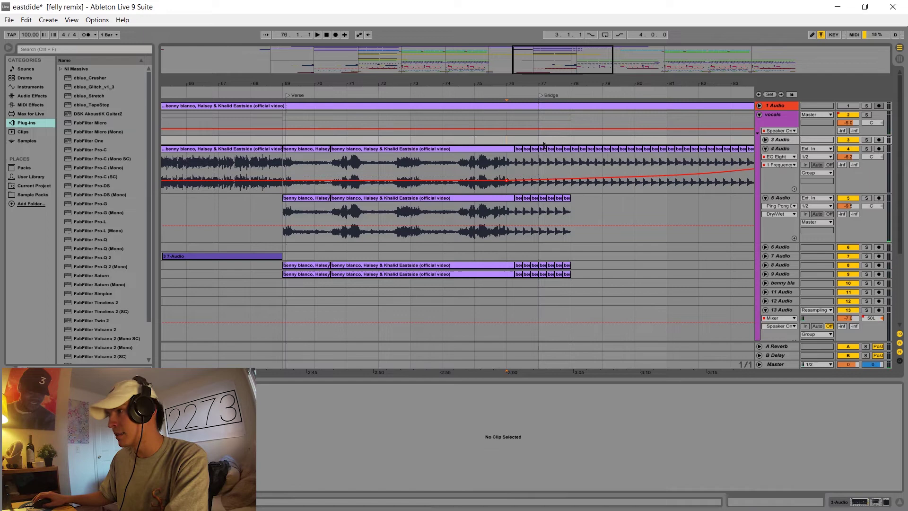
{"action": "key", "text": "space"}
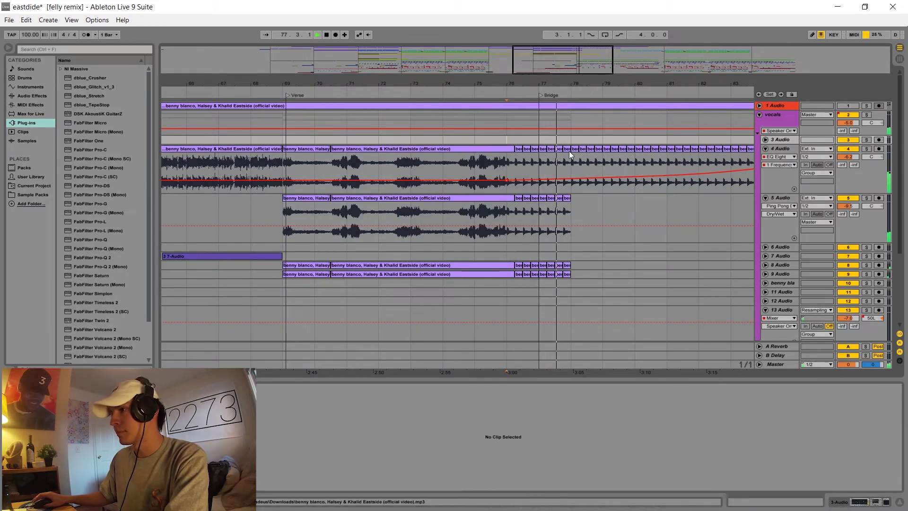
{"action": "left_click_drag", "start_coordinate": [551, 85], "coordinate": [566, 75]}
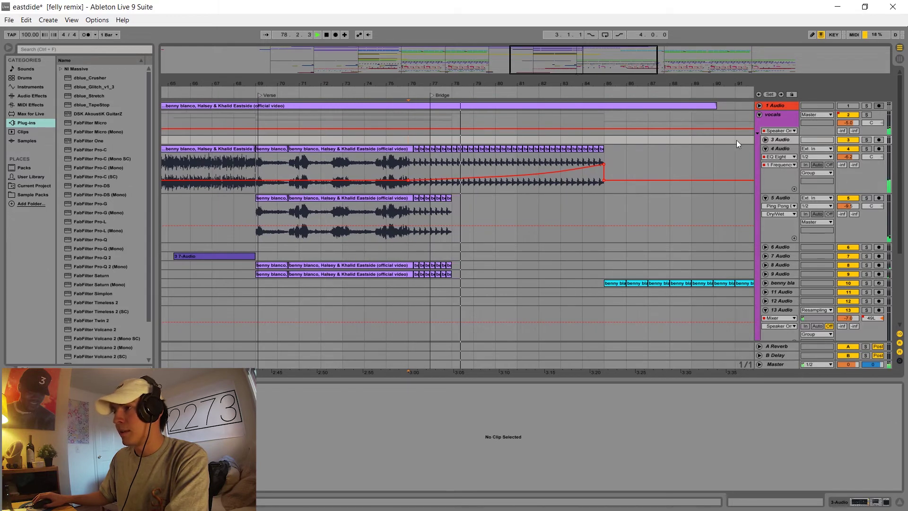
{"action": "left_click", "coordinate": [765, 147]}
{"action": "left_click", "coordinate": [765, 156]}
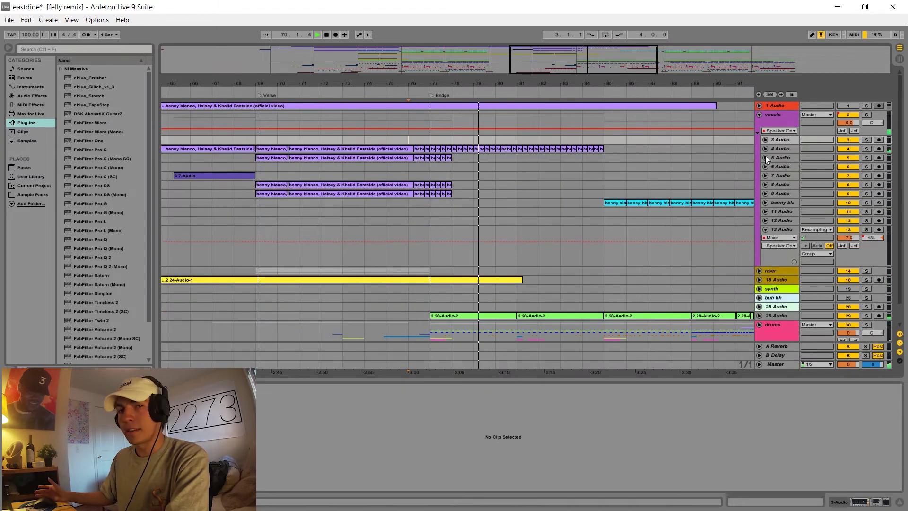
Fold the 13 Audio track, unfold the drums group and select the 50 to 52 Audio percussion from bar 93 to bar 100.
{"action": "left_click", "coordinate": [765, 229]}
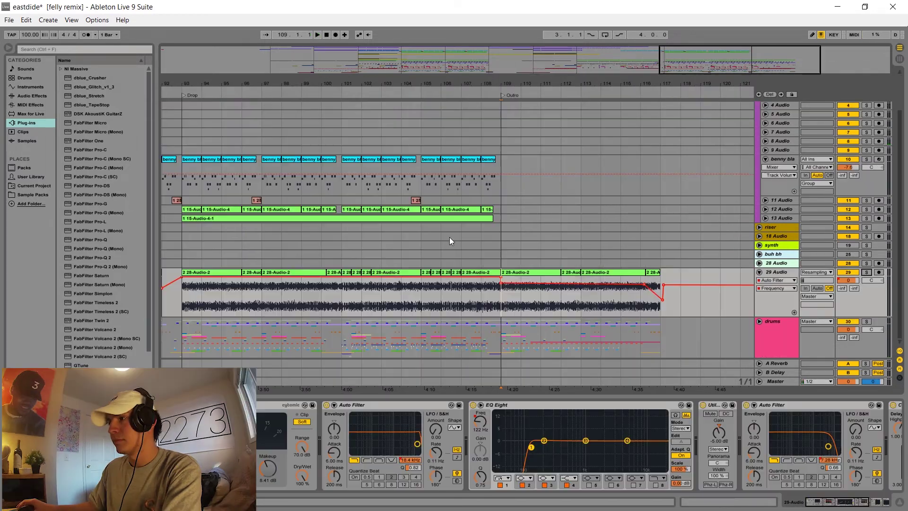
{"action": "left_click", "coordinate": [759, 321]}
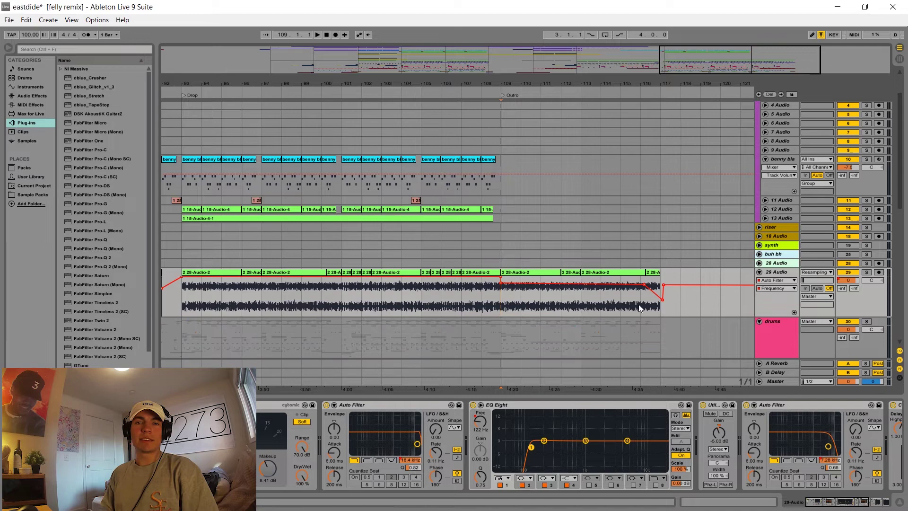
{"action": "scroll", "coordinate": [259, 235], "scroll_direction": "down", "scroll_amount": 5}
{"action": "scroll", "coordinate": [454, 234], "scroll_direction": "left", "scroll_amount": 5}
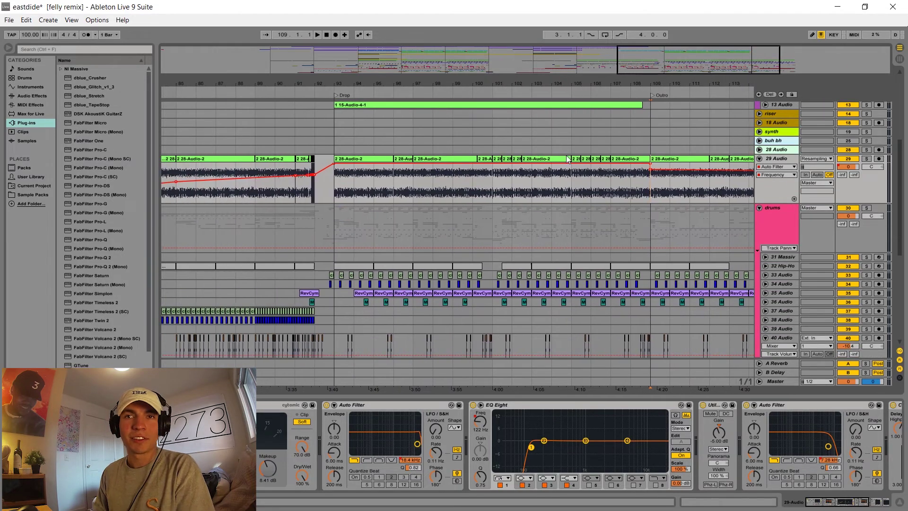
{"action": "scroll", "coordinate": [454, 234], "scroll_direction": "down", "scroll_amount": 6}
{"action": "left_click_drag", "start_coordinate": [328, 330], "coordinate": [481, 341]}
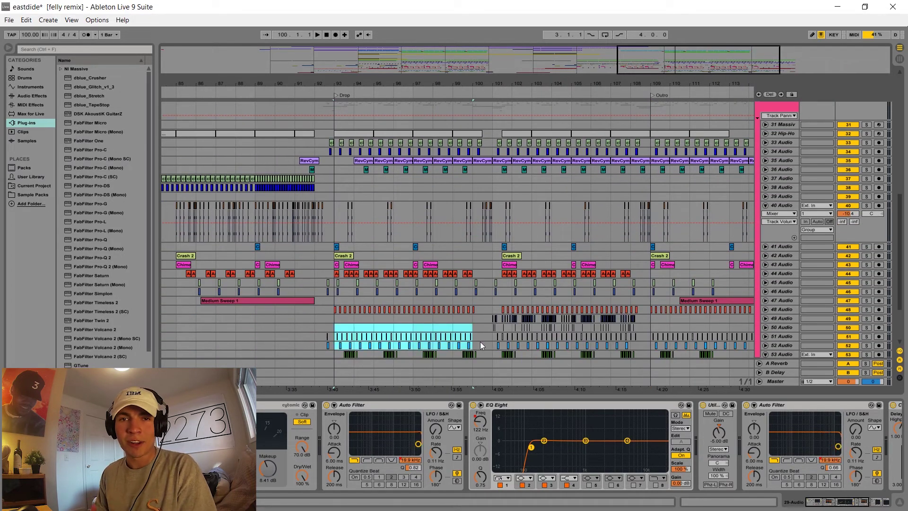
Solo the 53, 52 and 51 Audio percussion tracks and play them from the start of the Drop at bar 93.
{"action": "scroll", "coordinate": [451, 322], "scroll_direction": "down", "scroll_amount": 2}
{"action": "left_click", "coordinate": [338, 335]}
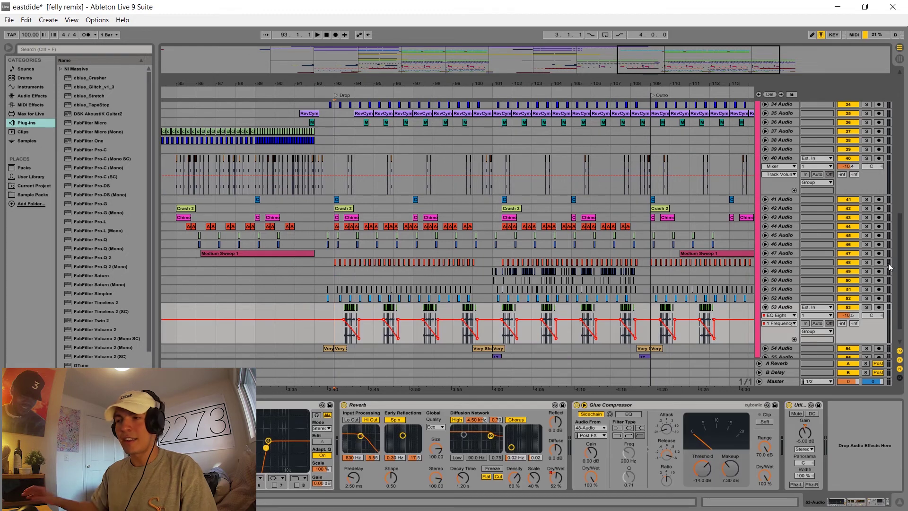
{"action": "left_click", "coordinate": [868, 307]}
{"action": "left_click", "coordinate": [867, 298], "text": "ctrl"}
{"action": "left_click", "coordinate": [867, 290], "text": "ctrl"}
{"action": "key", "text": "space"}
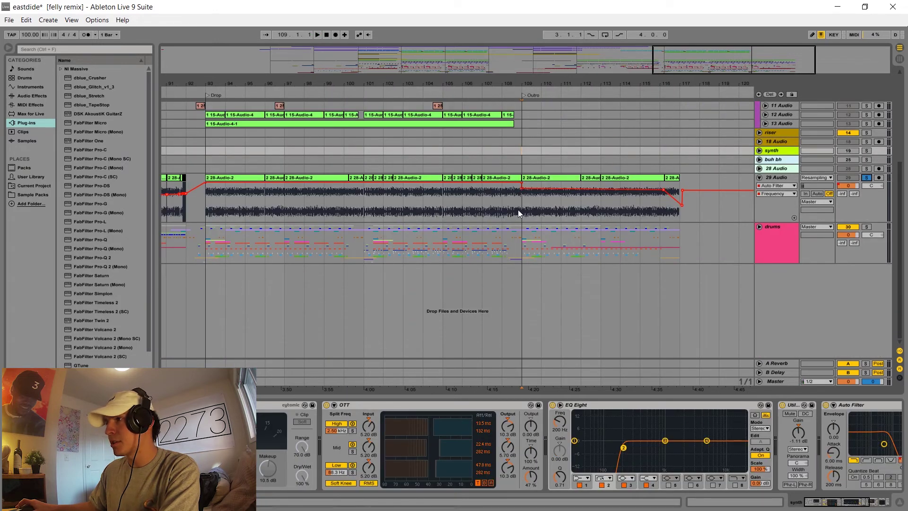
Play the 29 Audio track soloed from the start of the Outro at bar 109.
{"action": "left_click_drag", "start_coordinate": [432, 84], "coordinate": [432, 92]}
{"action": "left_click", "coordinate": [537, 213]}
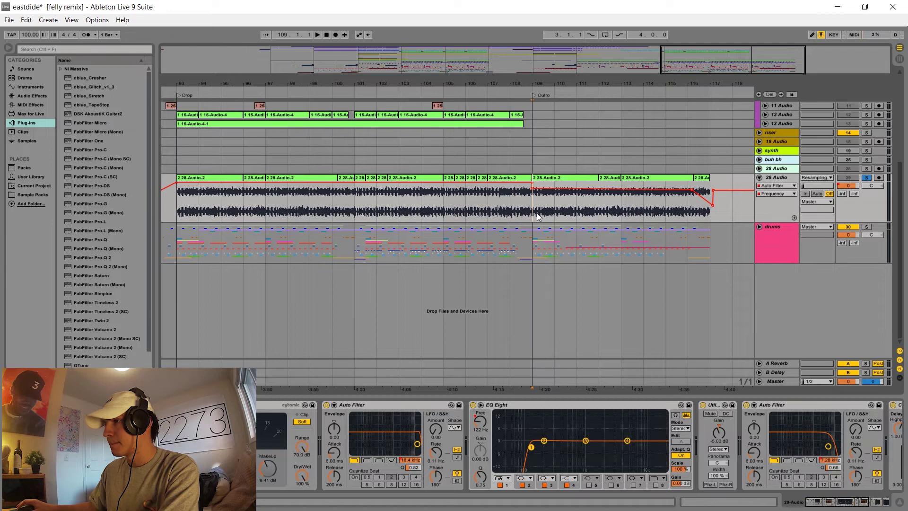
{"action": "key", "text": "space"}
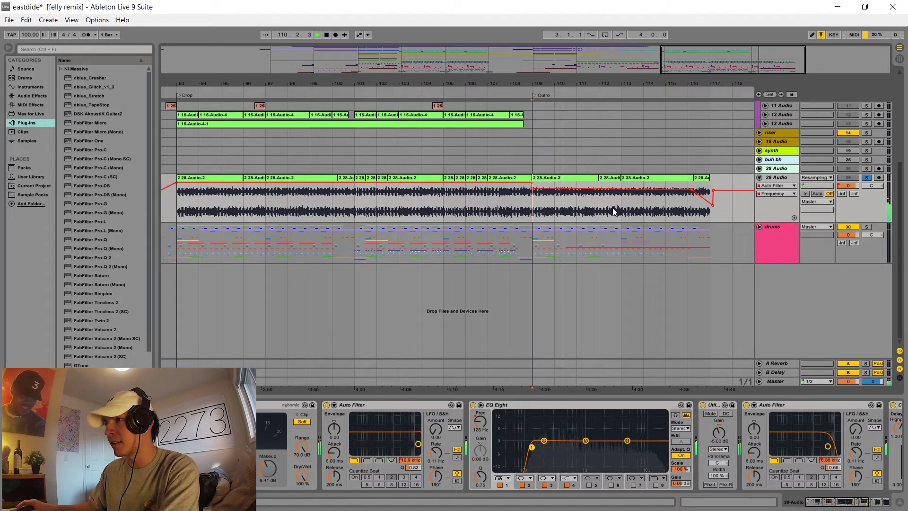
Switch the solo to the drums group during Outro playback, unfold it and inspect its tracks up to the end of the song.
{"action": "left_click", "coordinate": [867, 227]}
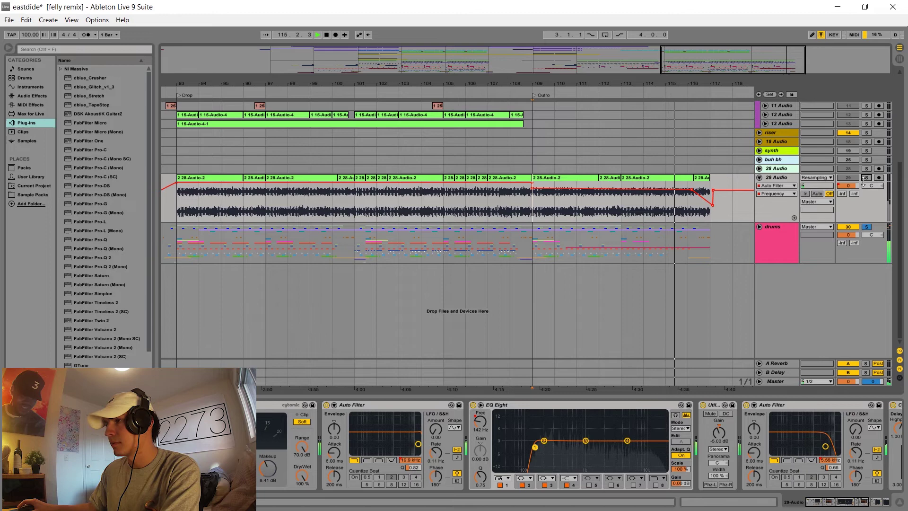
{"action": "left_click", "coordinate": [760, 226]}
{"action": "scroll", "coordinate": [726, 212], "scroll_direction": "down", "scroll_amount": 6}
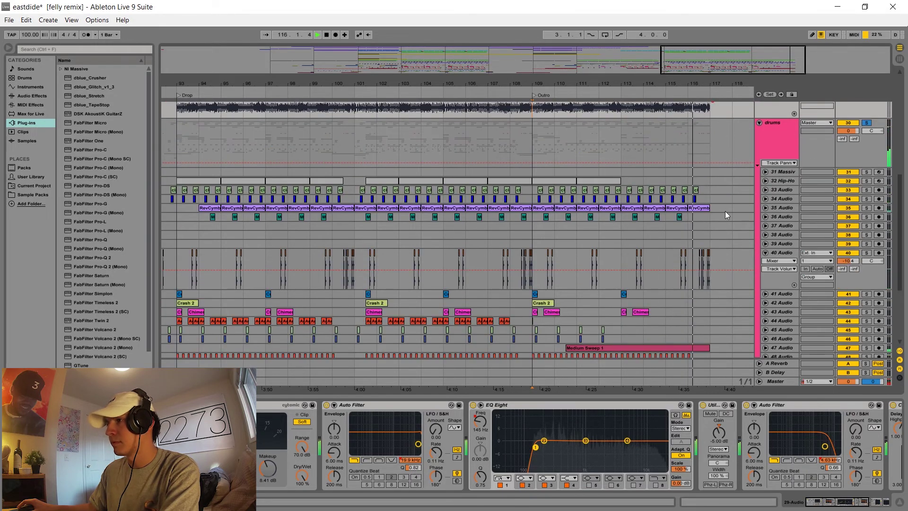
{"action": "left_click_drag", "start_coordinate": [722, 84], "coordinate": [656, 91]}
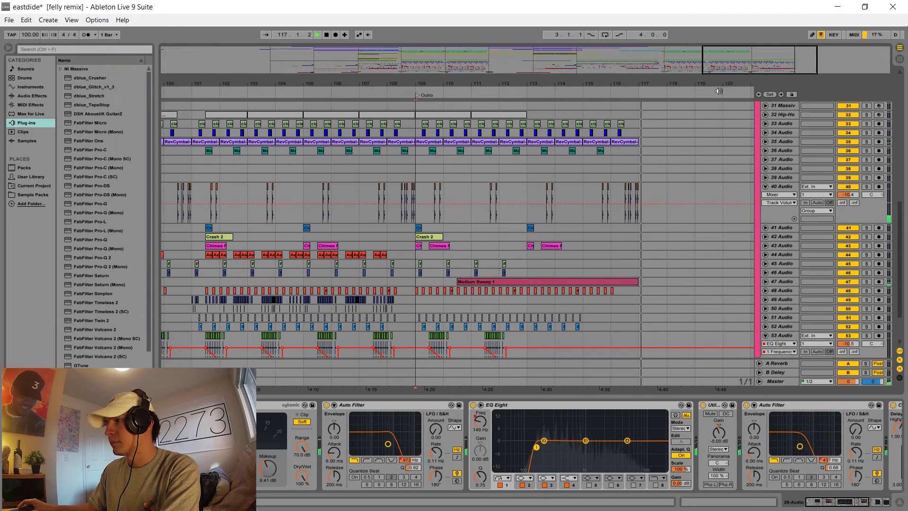